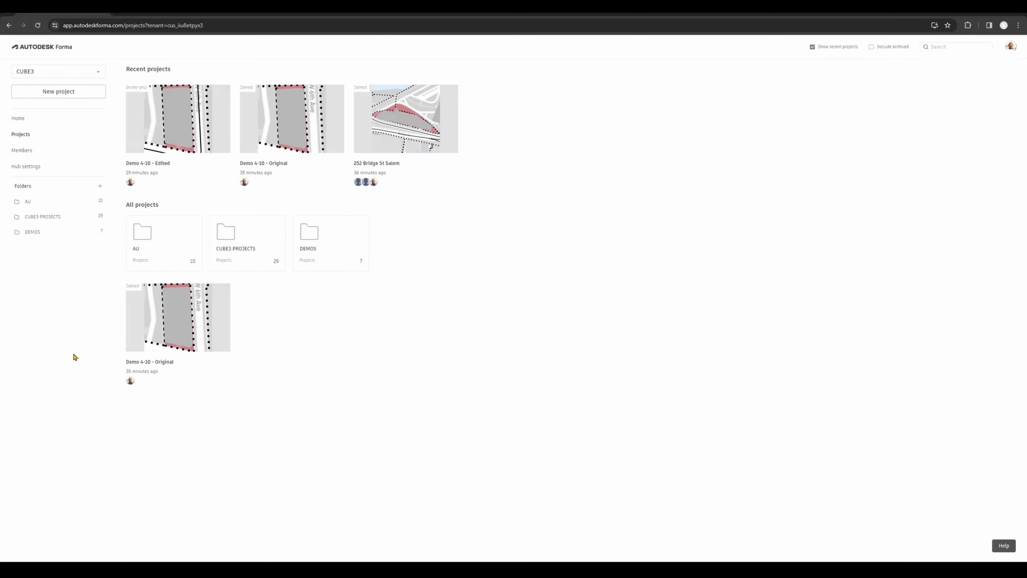
Step: Create a new Forma project at the pasted downtown Miami address and centre the riverside site in the map area
{"action": "left_click", "coordinate": [59, 92]}
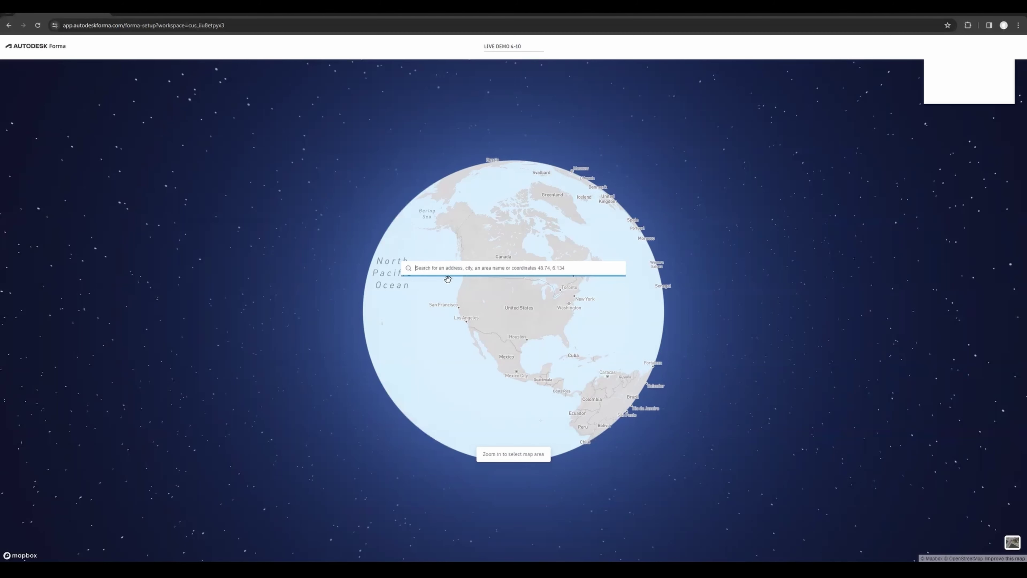
{"action": "type", "text": "600 NW 5TH ST. MIAMI"}
{"action": "left_click", "coordinate": [486, 288]}
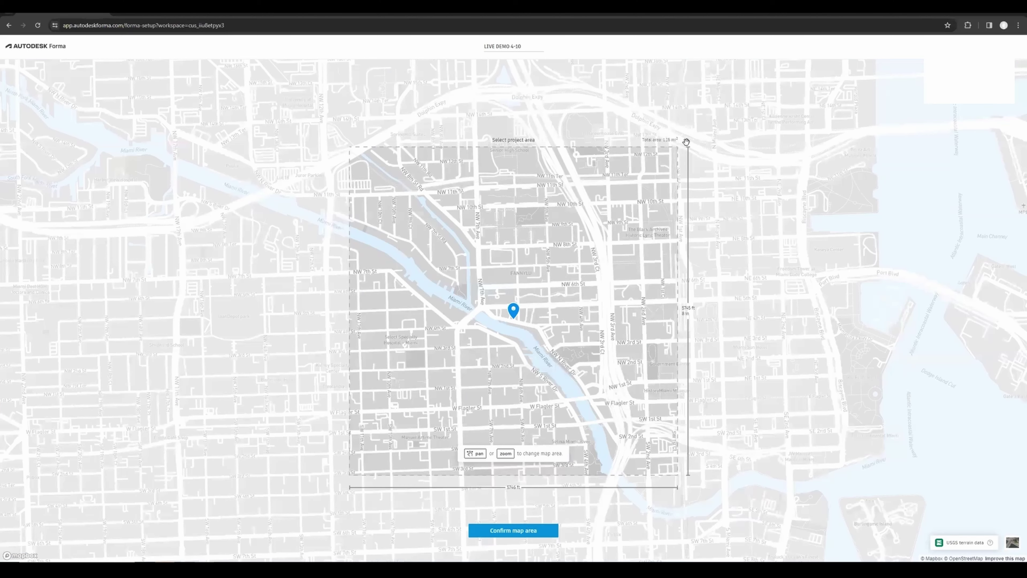
{"action": "scroll", "coordinate": [530, 326], "scroll_direction": "up", "scroll_amount": 1}
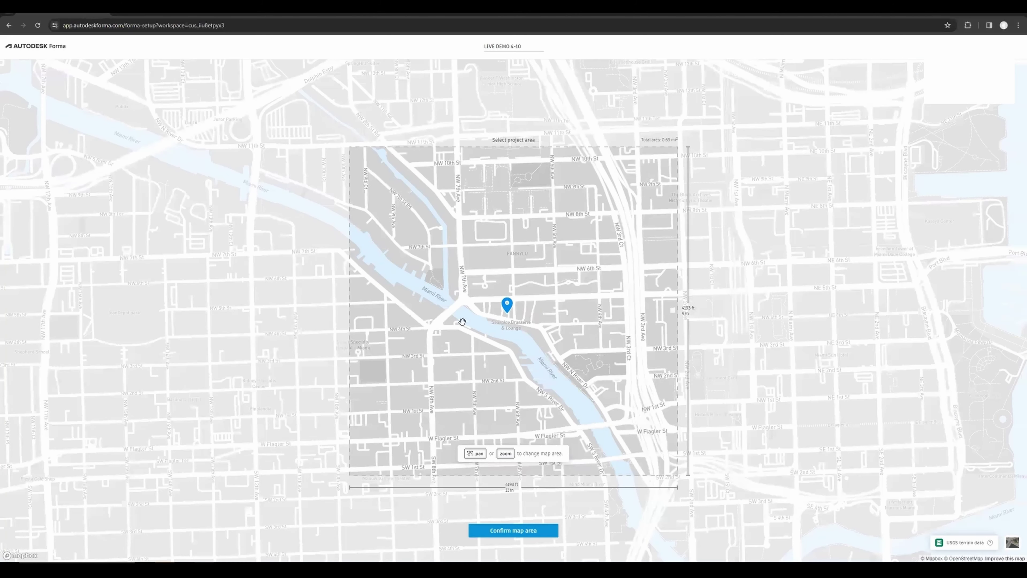
{"action": "scroll", "coordinate": [530, 327], "scroll_direction": "up", "scroll_amount": 3}
{"action": "scroll", "coordinate": [520, 324], "scroll_direction": "up", "scroll_amount": 5}
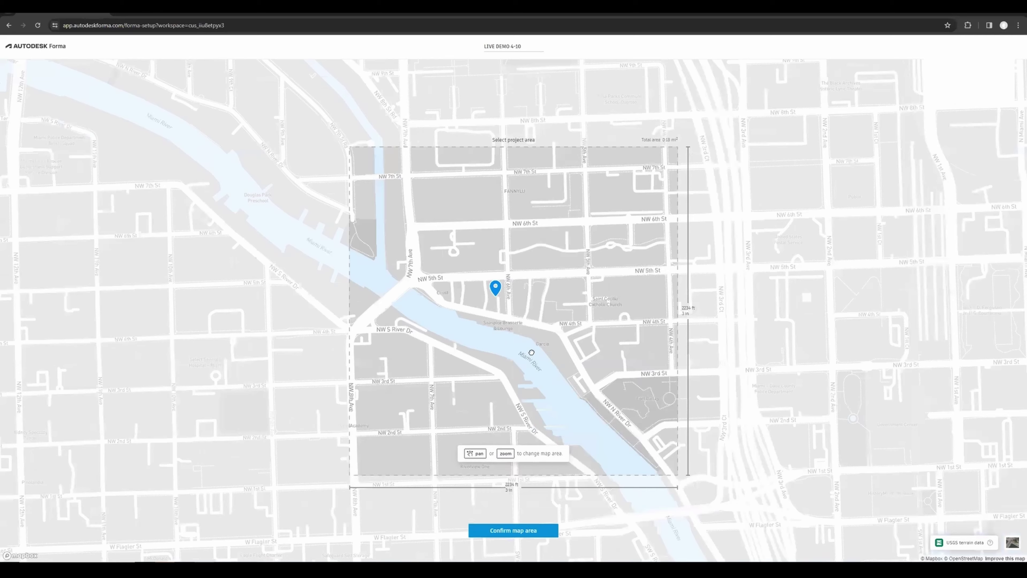
{"action": "left_click_drag", "start_coordinate": [541, 353], "coordinate": [546, 361]}
{"action": "left_click_drag", "start_coordinate": [542, 212], "coordinate": [547, 222]}
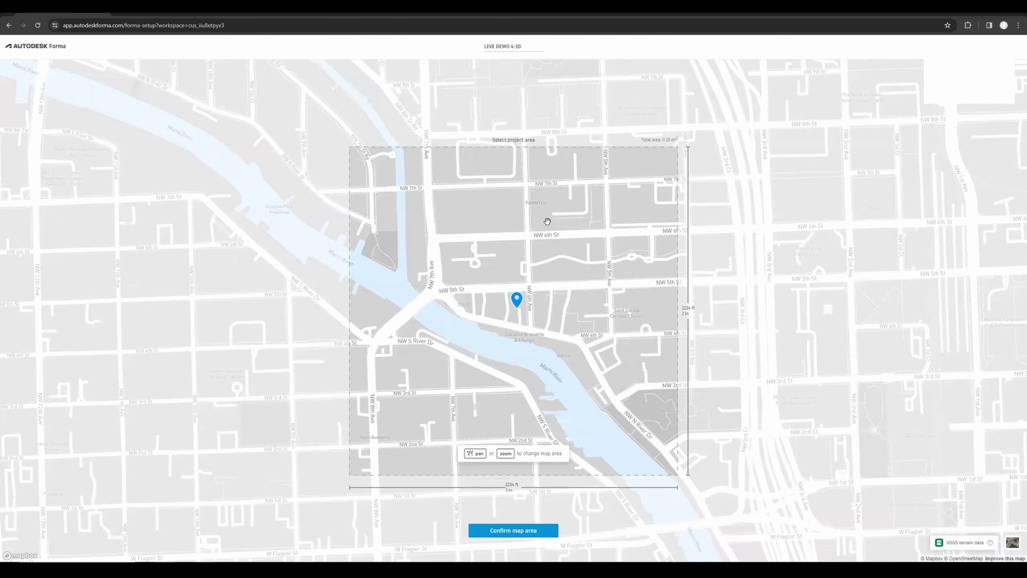
Step: Confirm the map area and order FEMA buildings, OpenStreetMap roads and Regrid property boundaries
{"action": "left_click", "coordinate": [523, 532]}
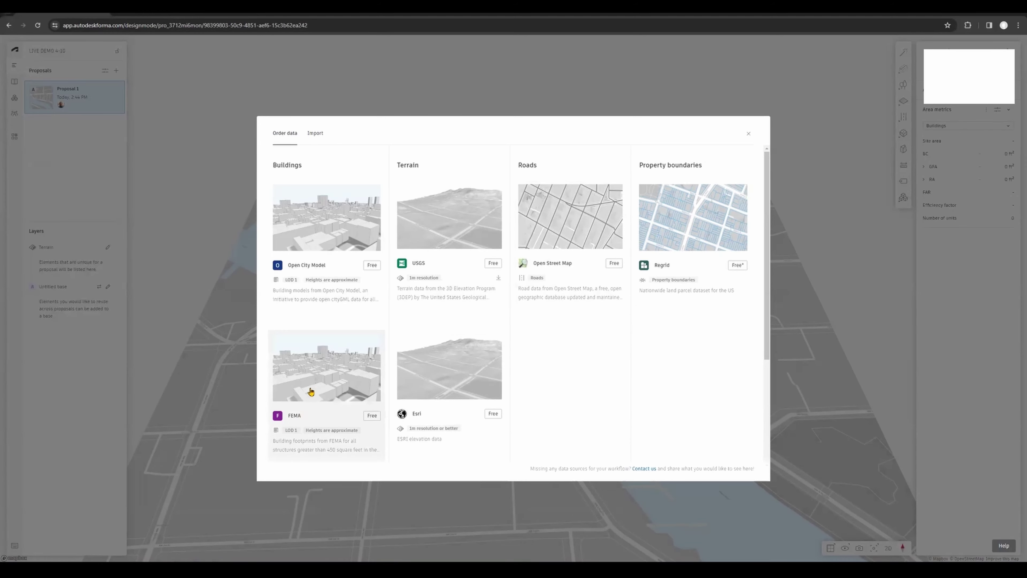
{"action": "left_click", "coordinate": [311, 391]}
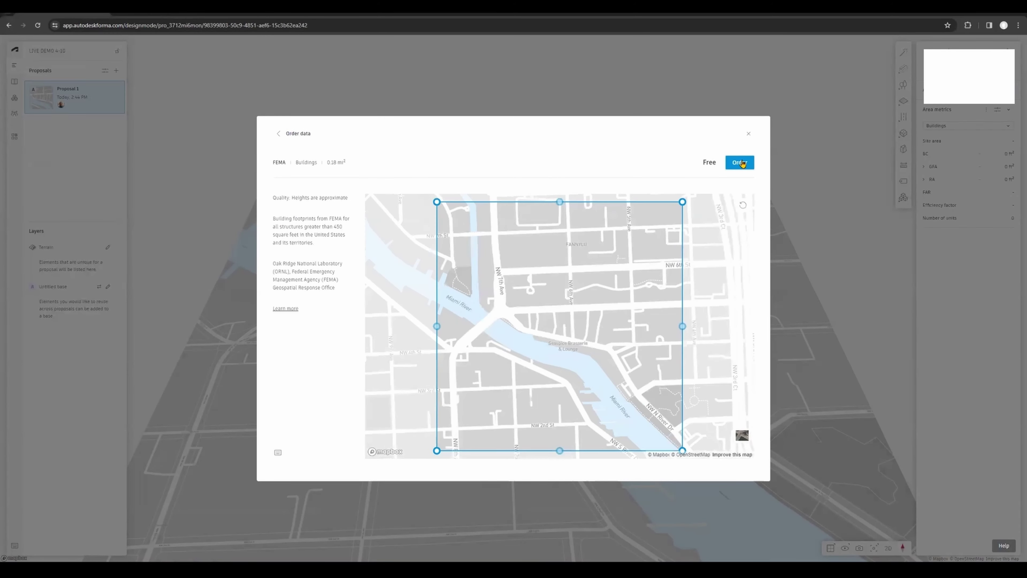
{"action": "left_click", "coordinate": [741, 162]}
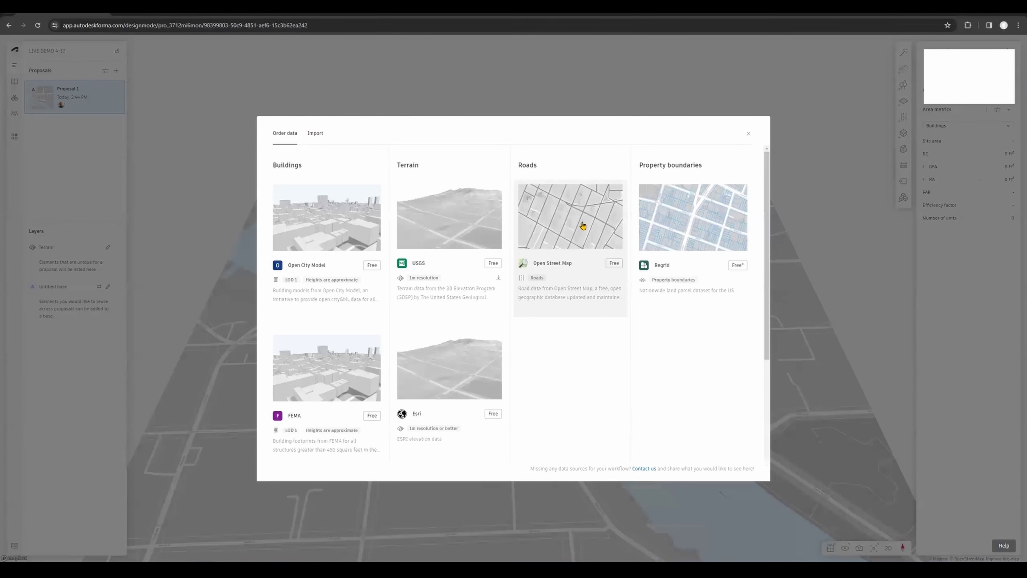
{"action": "left_click", "coordinate": [582, 225]}
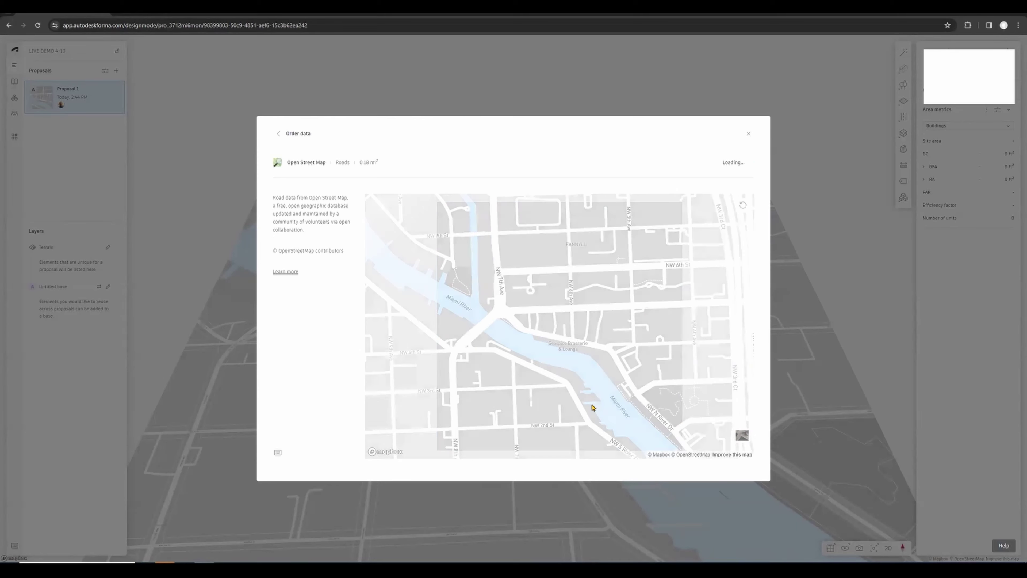
{"action": "left_click", "coordinate": [659, 283]}
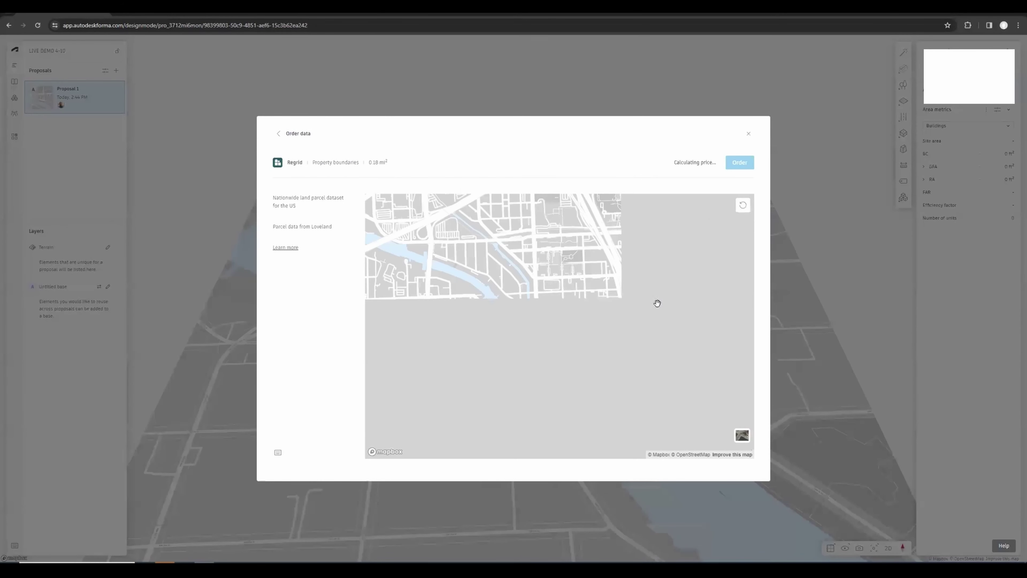
{"action": "left_click", "coordinate": [740, 162]}
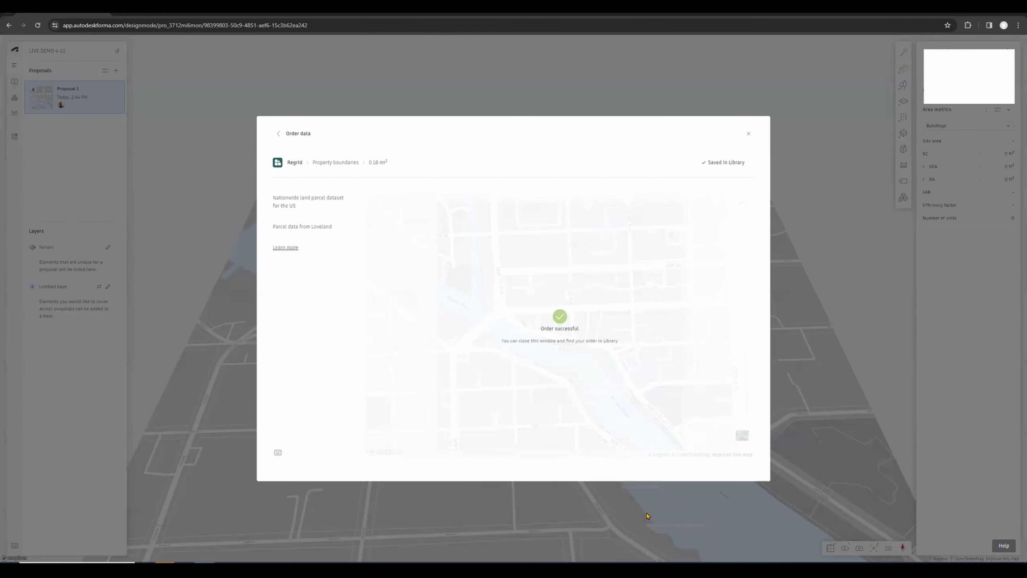
{"action": "left_click", "coordinate": [646, 516]}
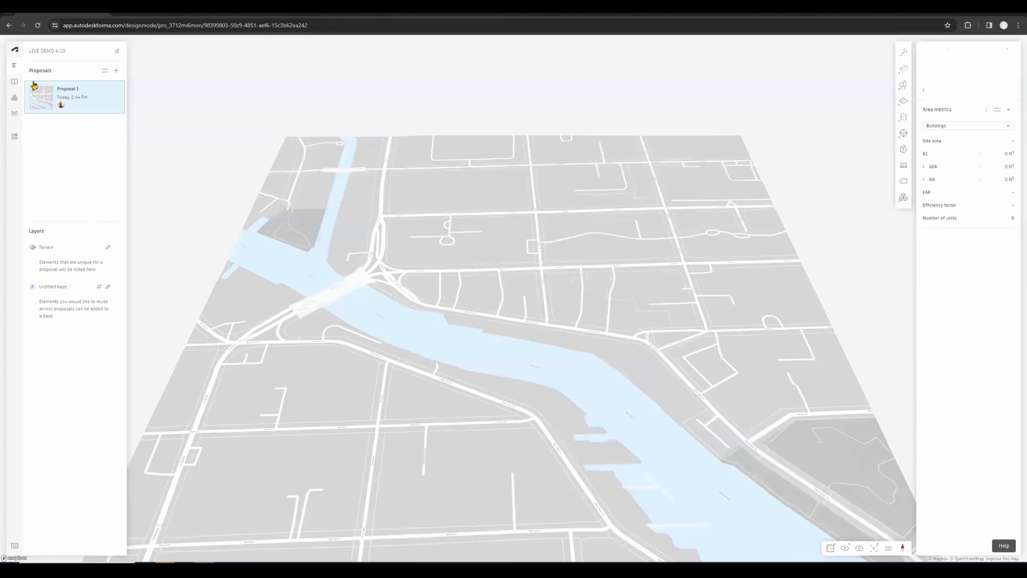
Step: Add the FEMA, OpenStreetMap and Regrid datasets from the Library to the base layer
{"action": "left_click", "coordinate": [14, 81]}
{"action": "left_click", "coordinate": [46, 210]}
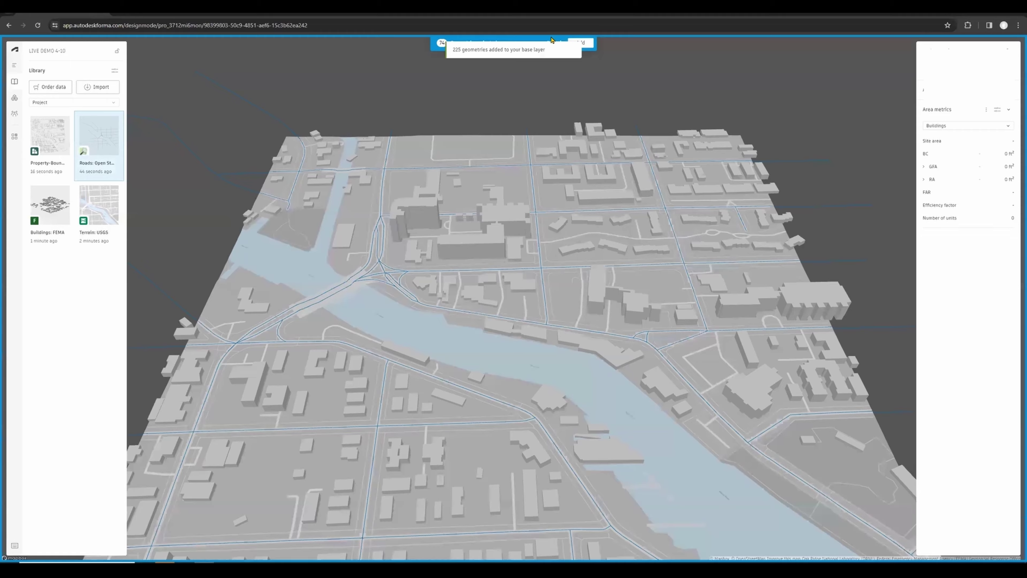
{"action": "left_click", "coordinate": [580, 43]}
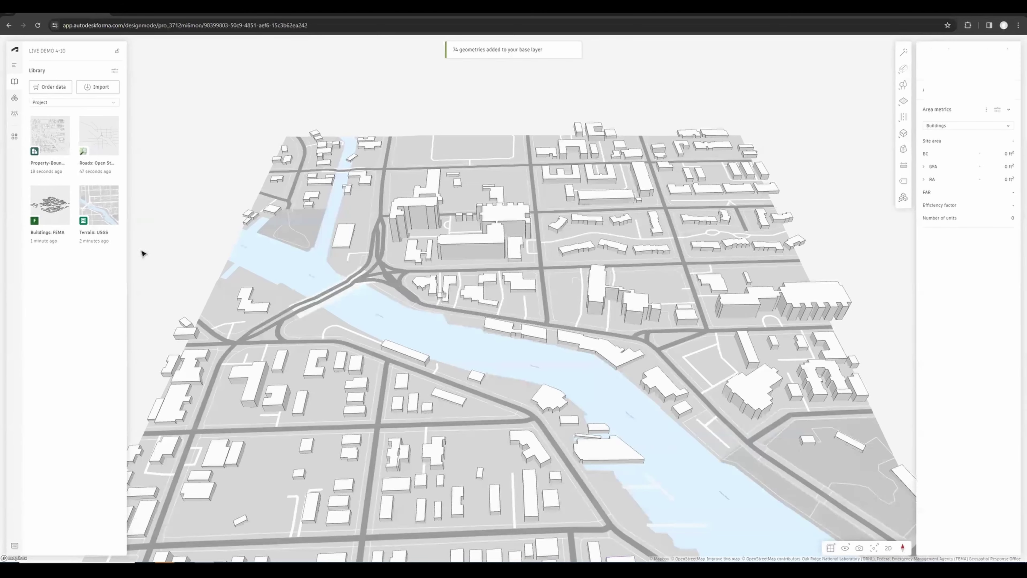
{"action": "left_click", "coordinate": [49, 137]}
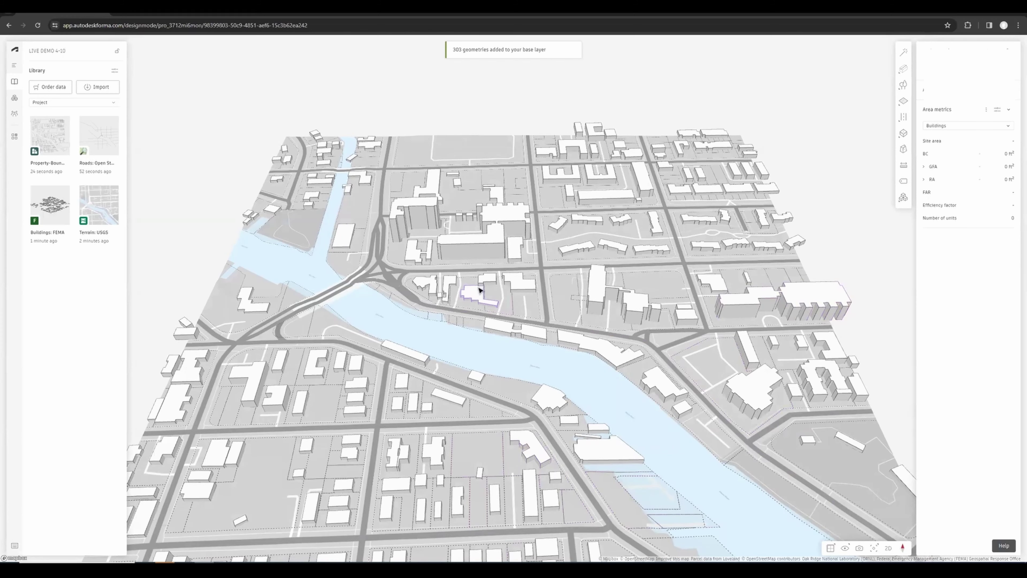
Step: Select the existing FEMA building on the block north of the river and delete it from the base
{"action": "scroll", "coordinate": [547, 282], "scroll_direction": "up", "scroll_amount": 2}
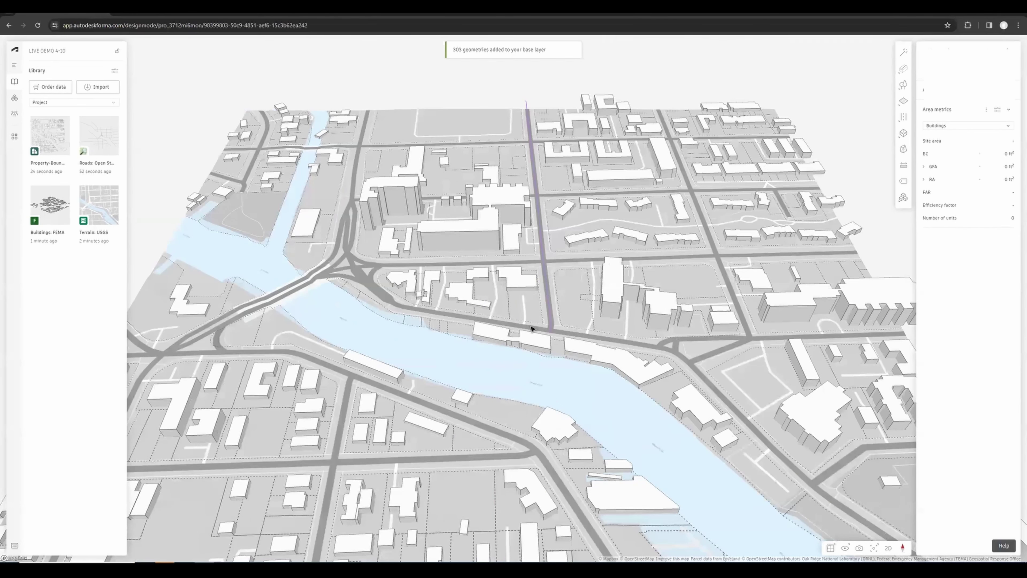
{"action": "right_click_drag", "start_coordinate": [524, 351], "coordinate": [539, 284]}
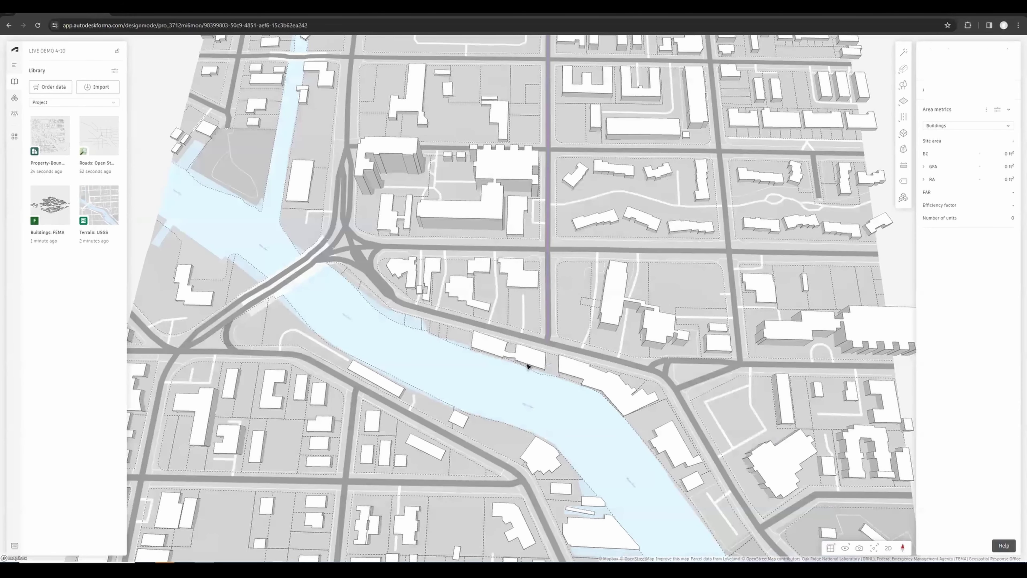
{"action": "scroll", "coordinate": [542, 275], "scroll_direction": "up", "scroll_amount": 1}
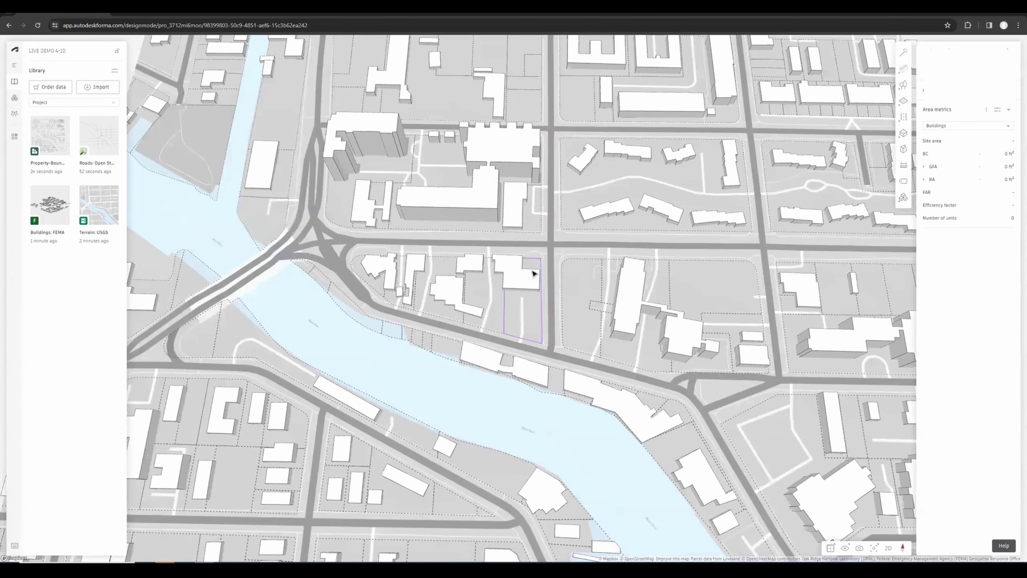
{"action": "left_click", "coordinate": [526, 289]}
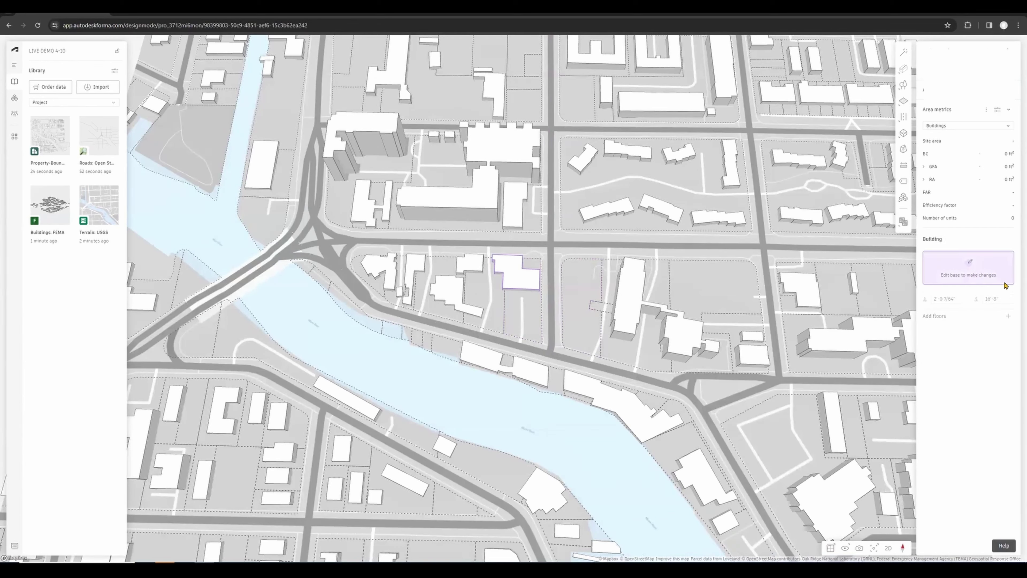
{"action": "left_click", "coordinate": [971, 276]}
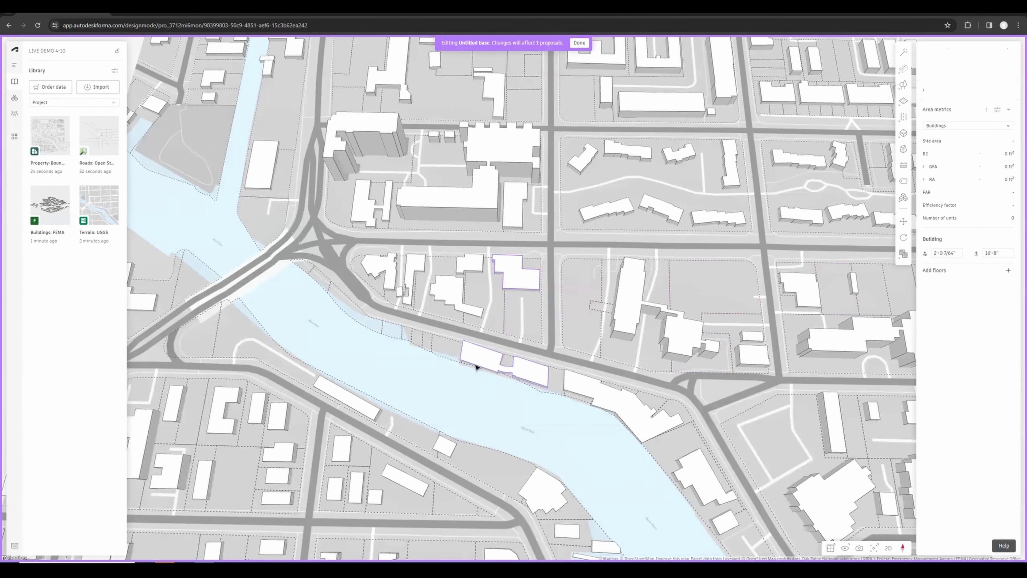
{"action": "key", "text": "Delete"}
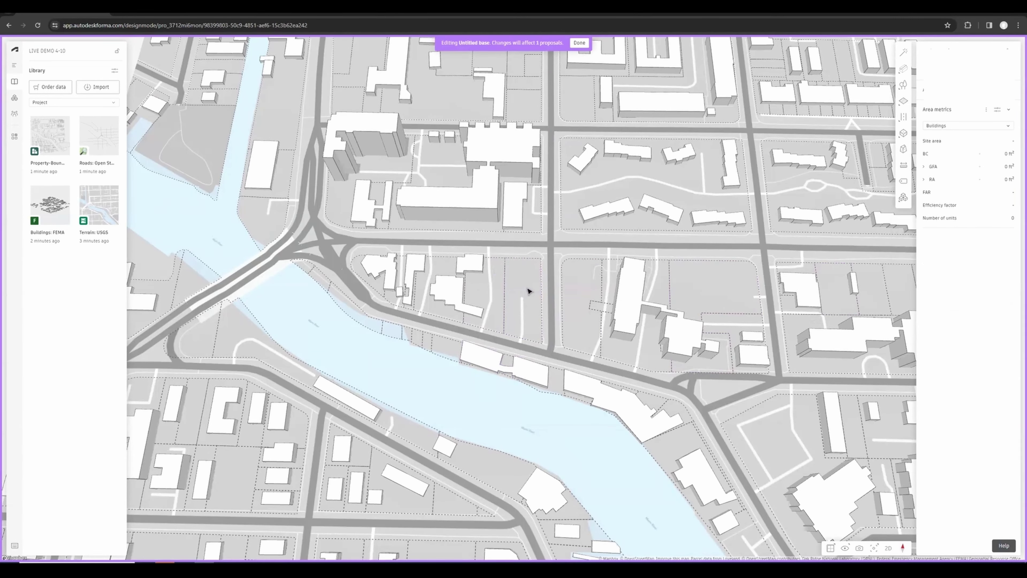
{"action": "key", "text": "Escape"}
{"action": "mouse_move", "coordinate": [903, 102]}
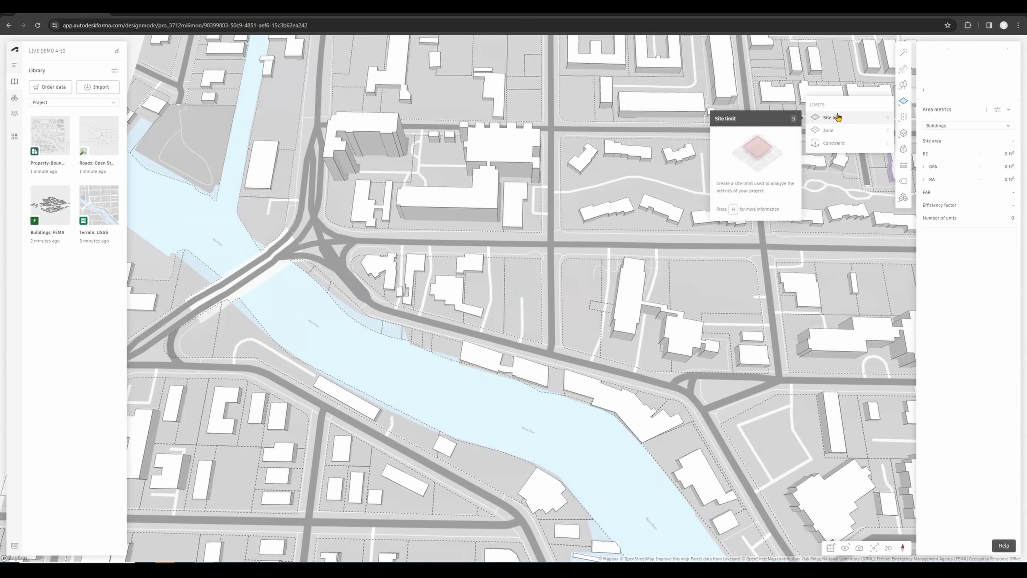
Step: Create a site limit by tracing the existing shape of the emptied central parcel
{"action": "left_click", "coordinate": [831, 121]}
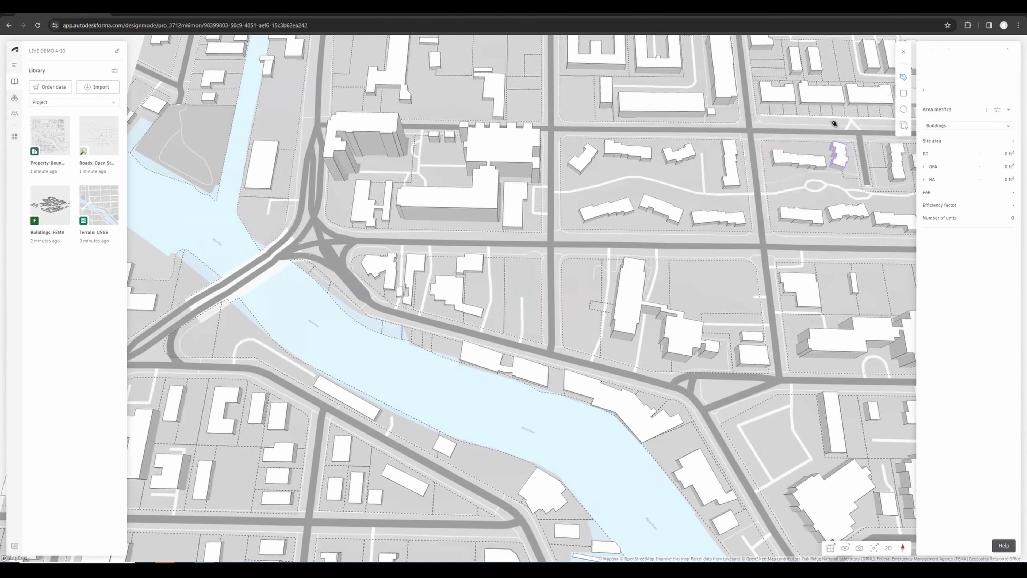
{"action": "left_click", "coordinate": [904, 128]}
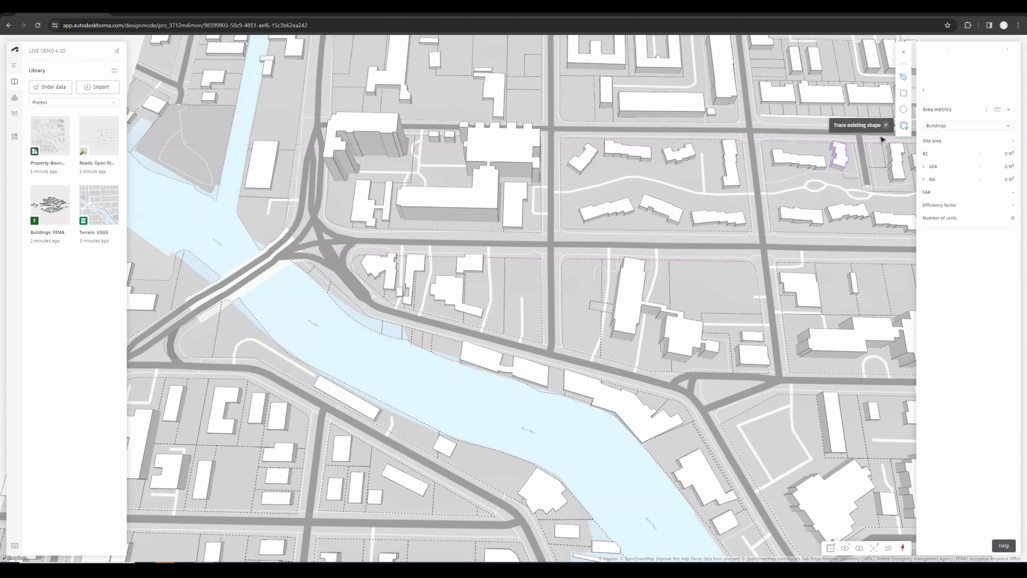
{"action": "left_click", "coordinate": [540, 268]}
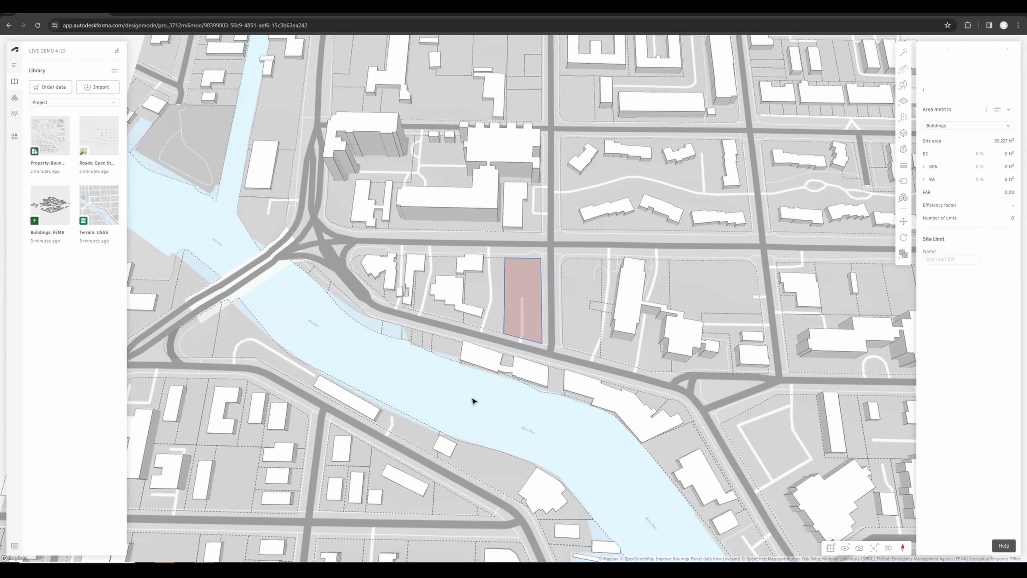
{"action": "scroll", "coordinate": [500, 361], "scroll_direction": "down", "scroll_amount": 1}
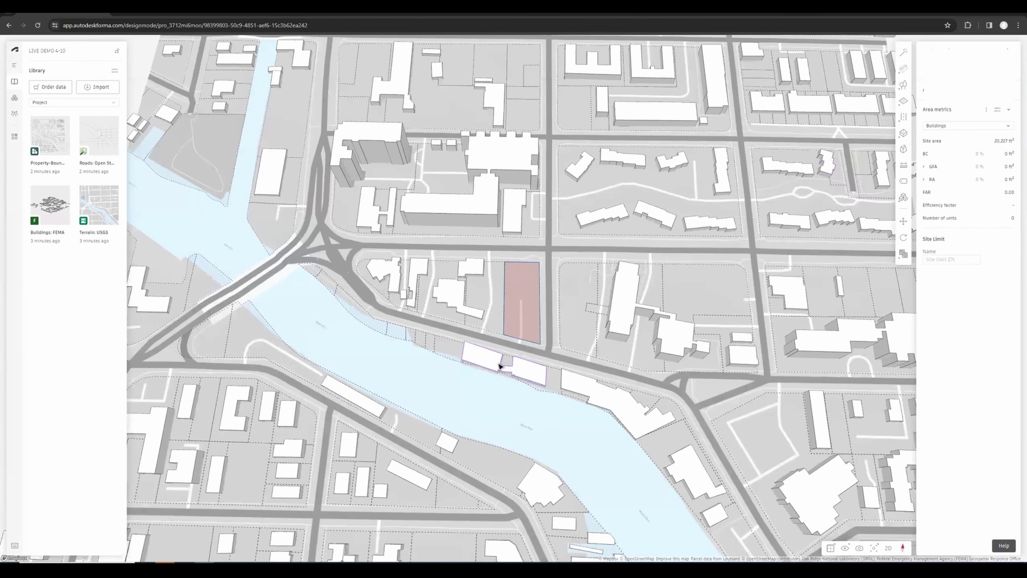
{"action": "scroll", "coordinate": [500, 367], "scroll_direction": "down", "scroll_amount": 1}
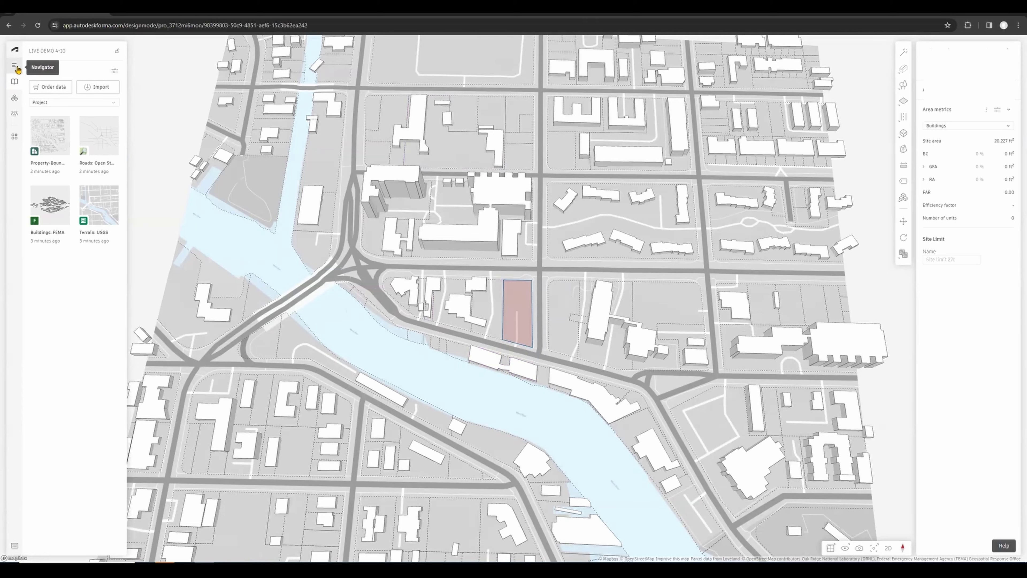
Step: From the Navigator, send Proposal 1 to Revit through its options menu
{"action": "left_click", "coordinate": [14, 69]}
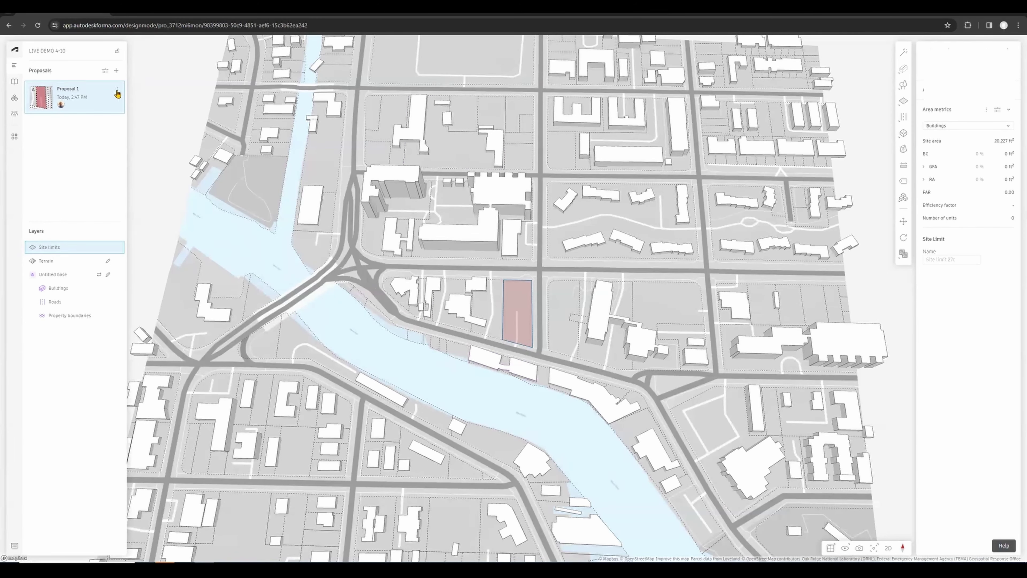
{"action": "left_click", "coordinate": [117, 90]}
{"action": "mouse_move", "coordinate": [139, 138]}
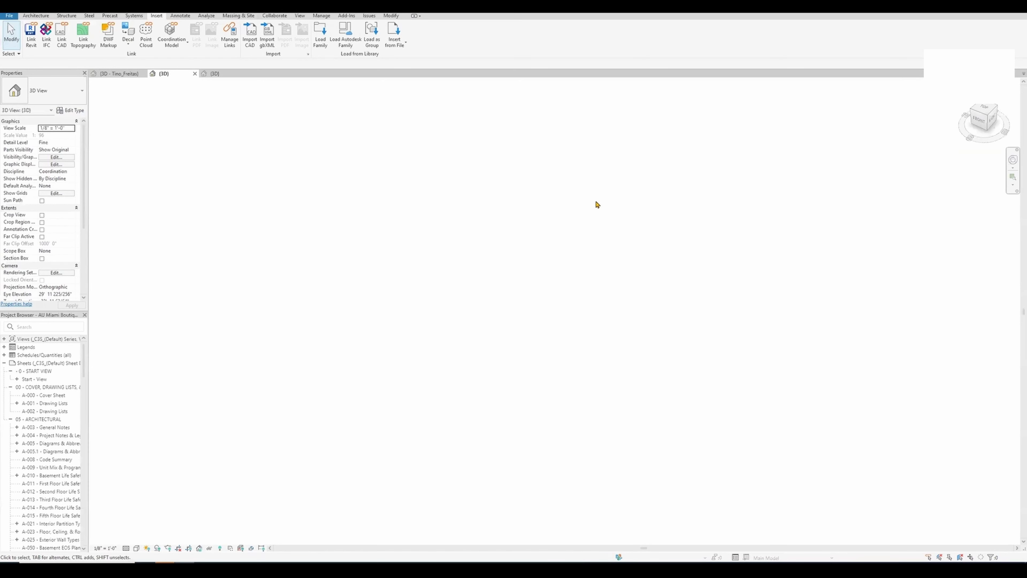
Step: Load the latest Forma proposal from the Massing & Site tab and inspect the city context model
{"action": "left_click", "coordinate": [273, 16]}
{"action": "left_click", "coordinate": [250, 16]}
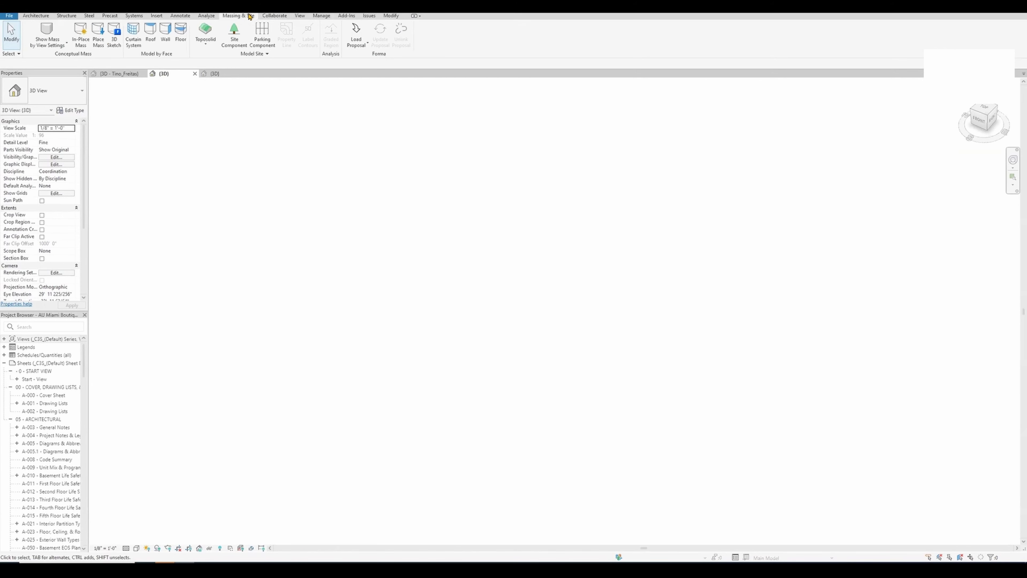
{"action": "left_click", "coordinate": [358, 48]}
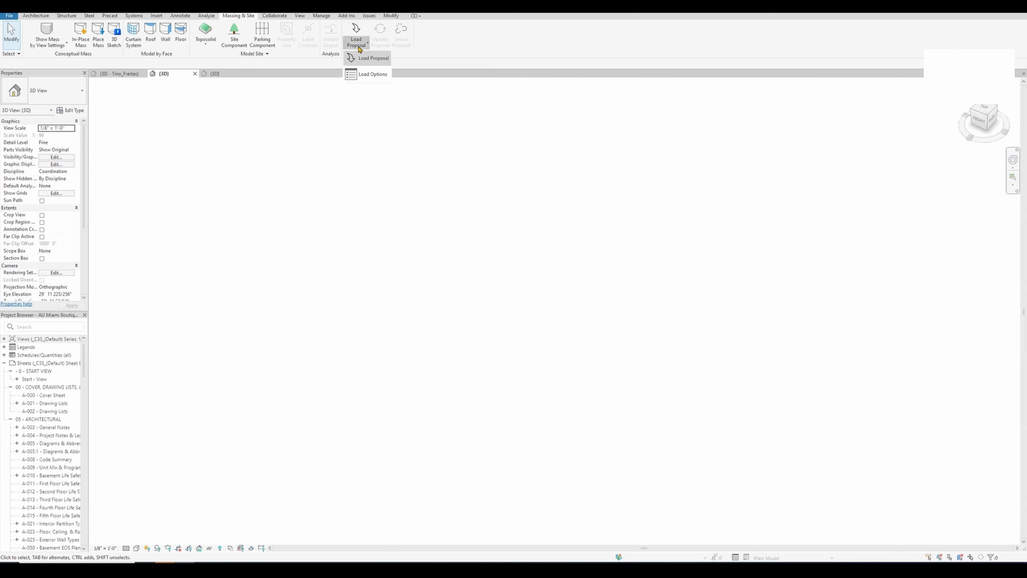
{"action": "left_click", "coordinate": [368, 57]}
{"action": "mouse_move", "coordinate": [727, 439]}
{"action": "middle_mouse_down", "text": "shift"}
{"action": "mouse_move", "coordinate": [574, 430]}
{"action": "mouse_move", "coordinate": [721, 451]}
{"action": "middle_mouse_up", "text": "shift"}
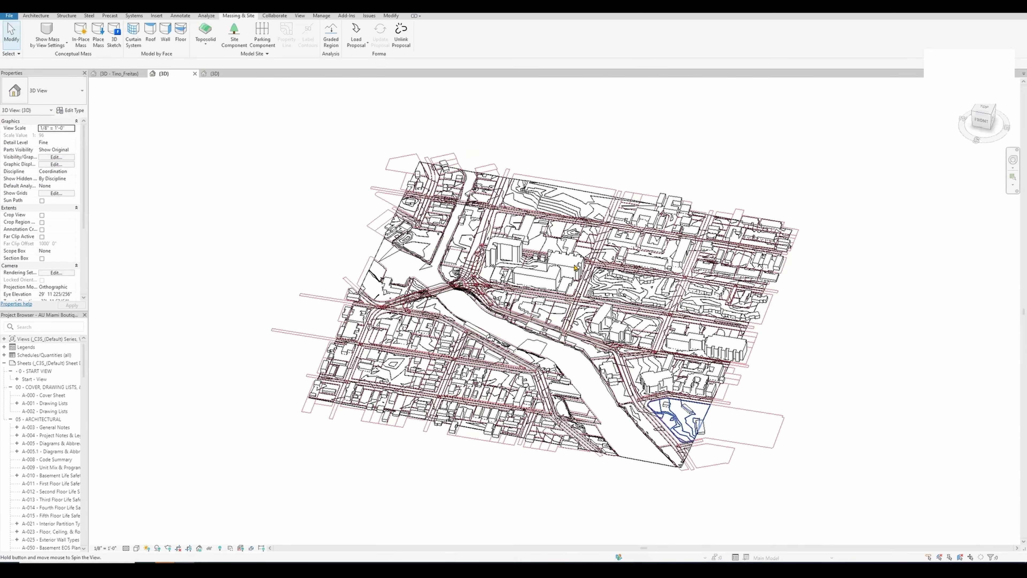
{"action": "scroll", "coordinate": [574, 266], "scroll_direction": "up", "scroll_amount": 5}
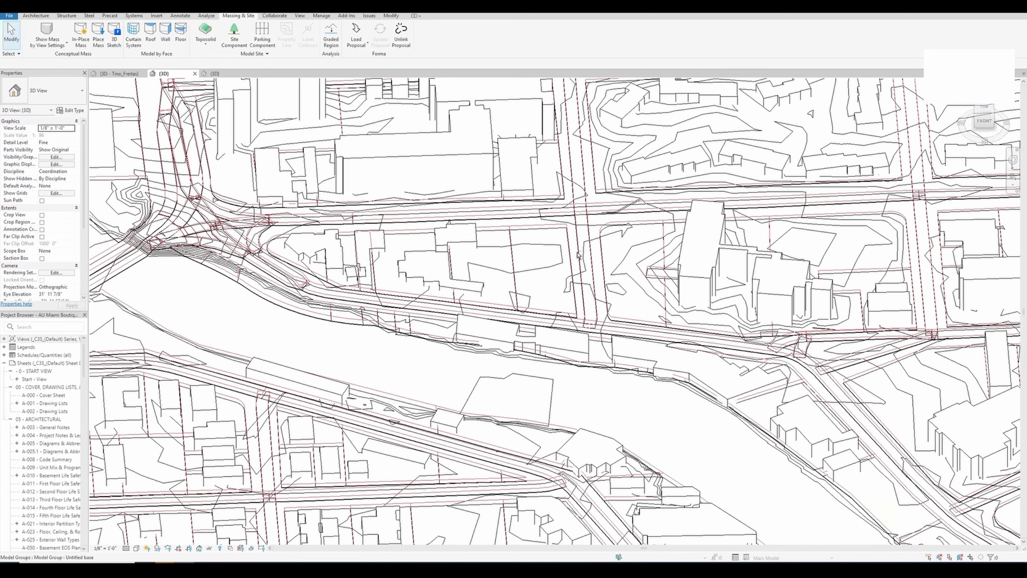
{"action": "scroll", "coordinate": [542, 358], "scroll_direction": "up", "scroll_amount": 1}
{"action": "scroll", "coordinate": [502, 340], "scroll_direction": "down", "scroll_amount": 5}
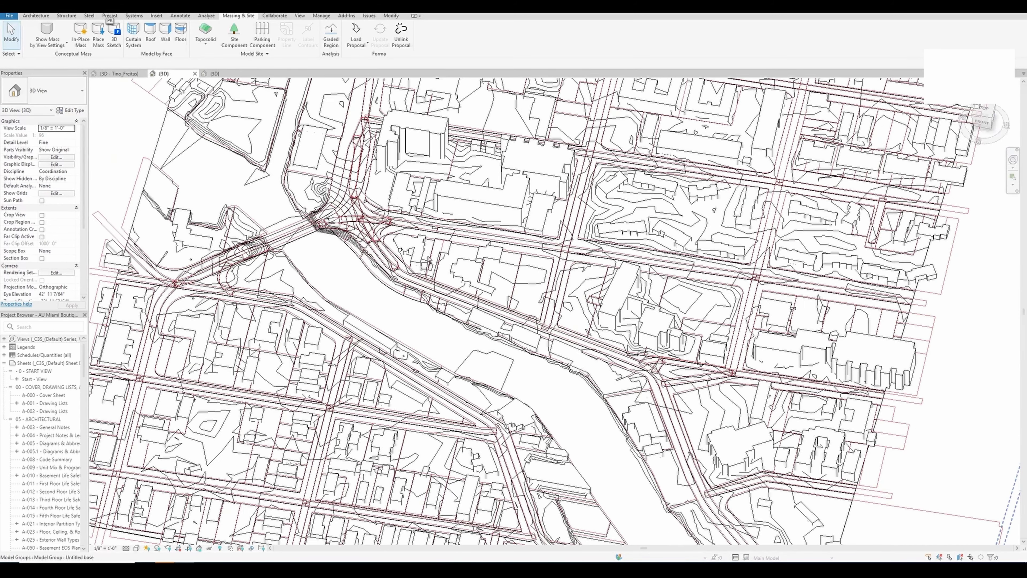
Step: Link AU Miami Boutique Hotel.rvt into the site model
{"action": "left_click", "coordinate": [157, 16]}
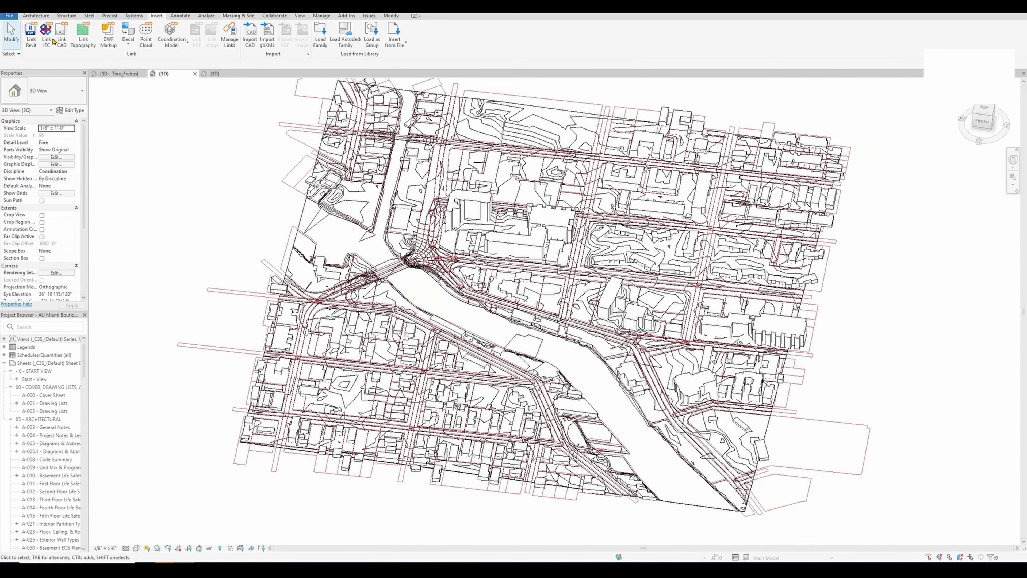
{"action": "left_click", "coordinate": [30, 35]}
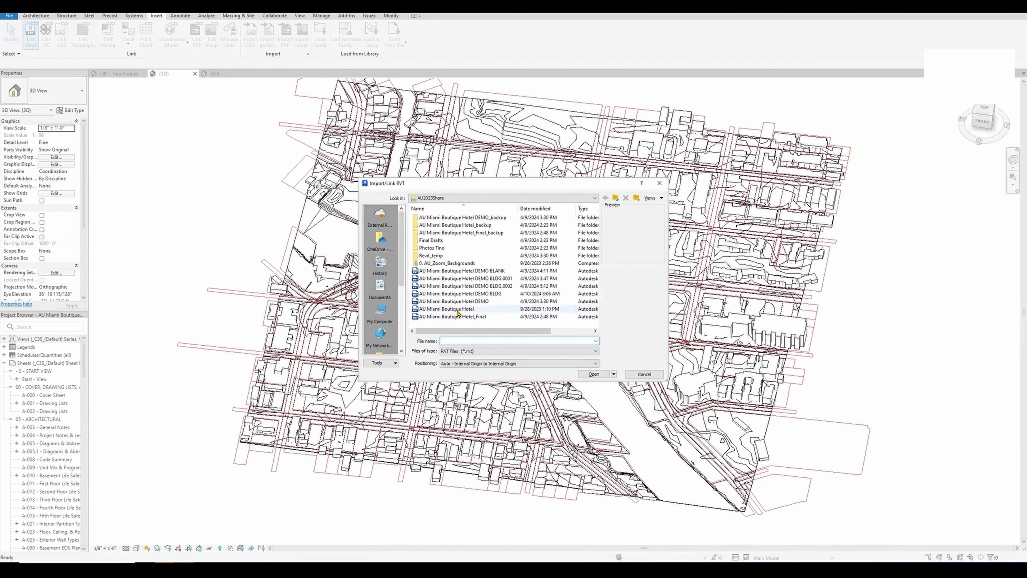
{"action": "left_click", "coordinate": [459, 310]}
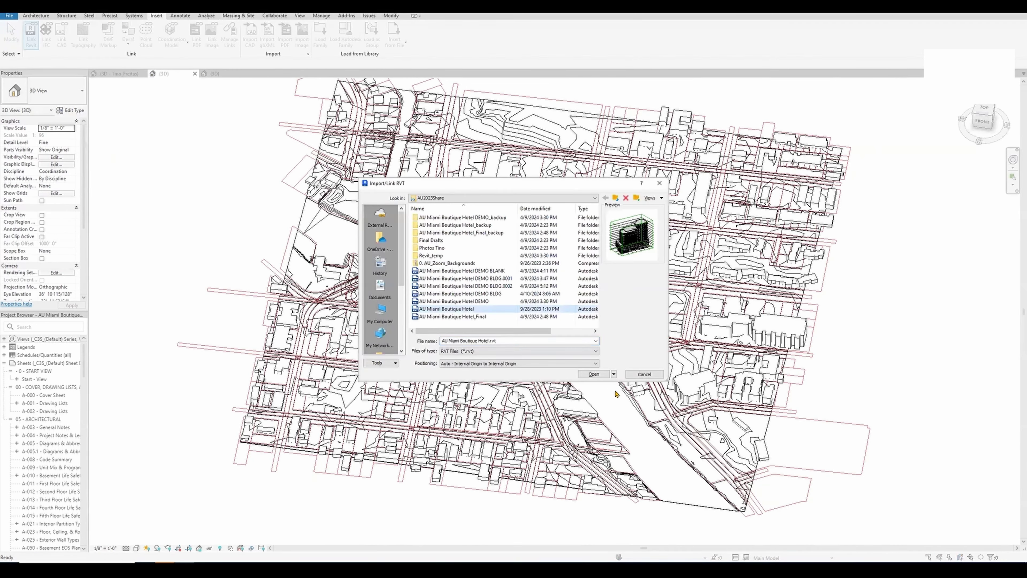
{"action": "left_click", "coordinate": [594, 374]}
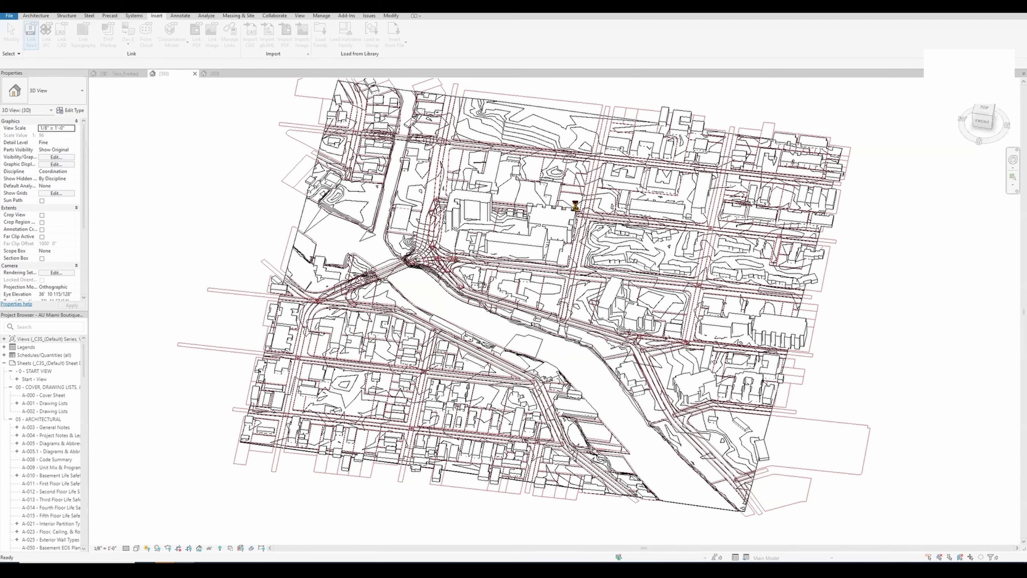
{"action": "scroll", "coordinate": [543, 279], "scroll_direction": "up", "scroll_amount": 5}
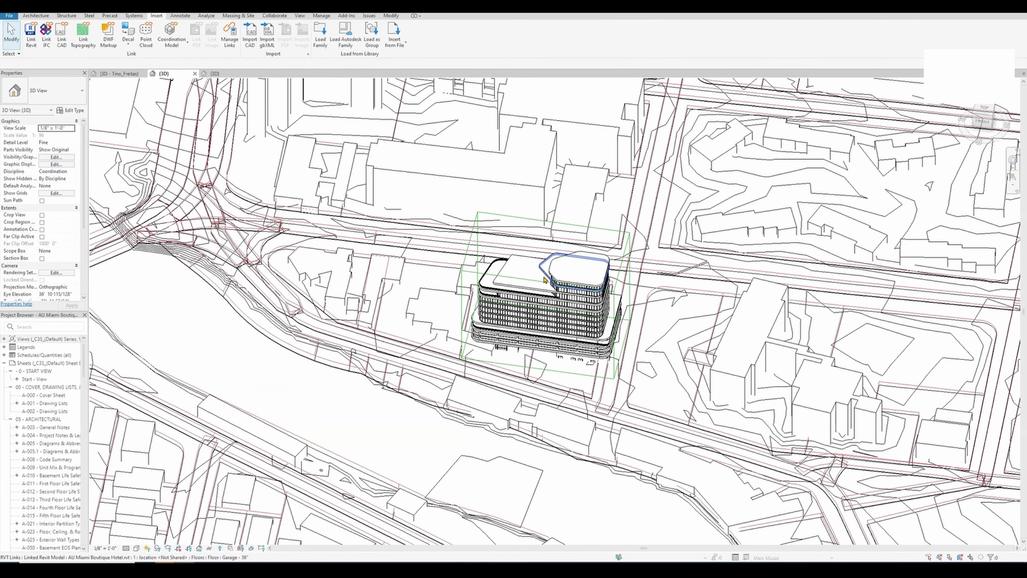
Step: Rotate the linked hotel with RO so it aligns with its parcel
{"action": "left_click", "coordinate": [544, 308]}
{"action": "key", "text": "r"}
{"action": "key", "text": "o"}
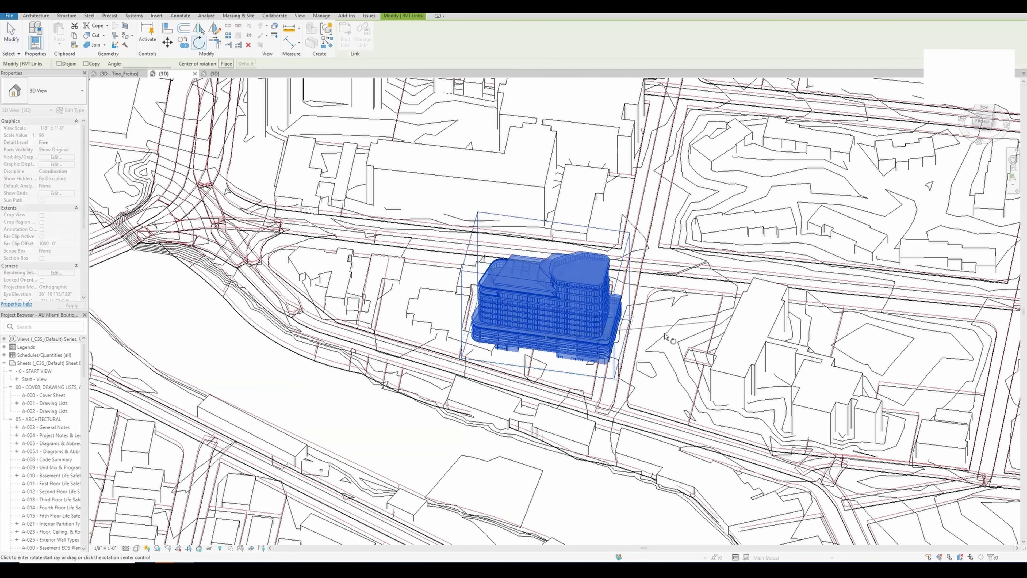
{"action": "left_click", "coordinate": [577, 108]}
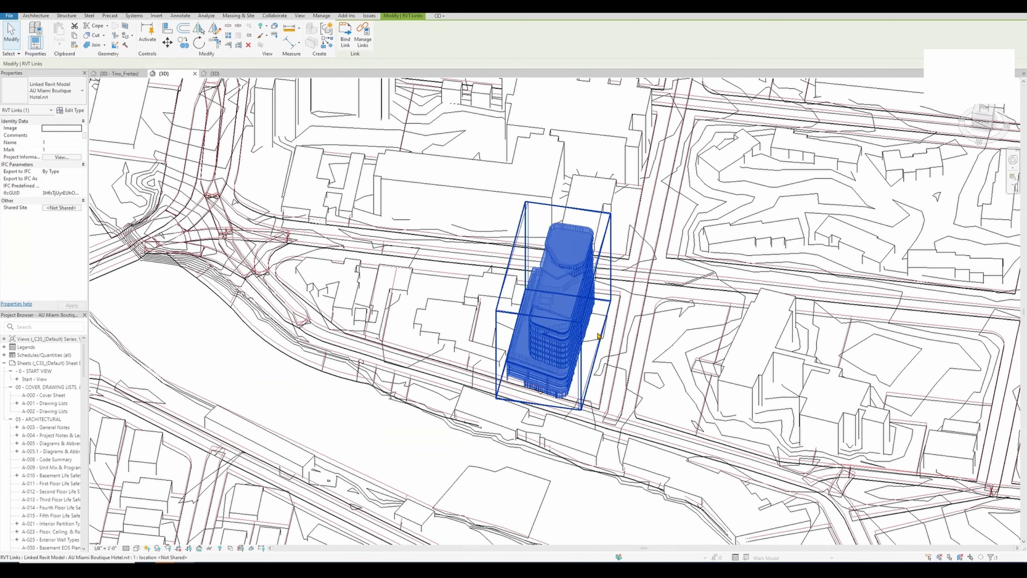
{"action": "scroll", "coordinate": [586, 316], "scroll_direction": "up", "scroll_amount": 5}
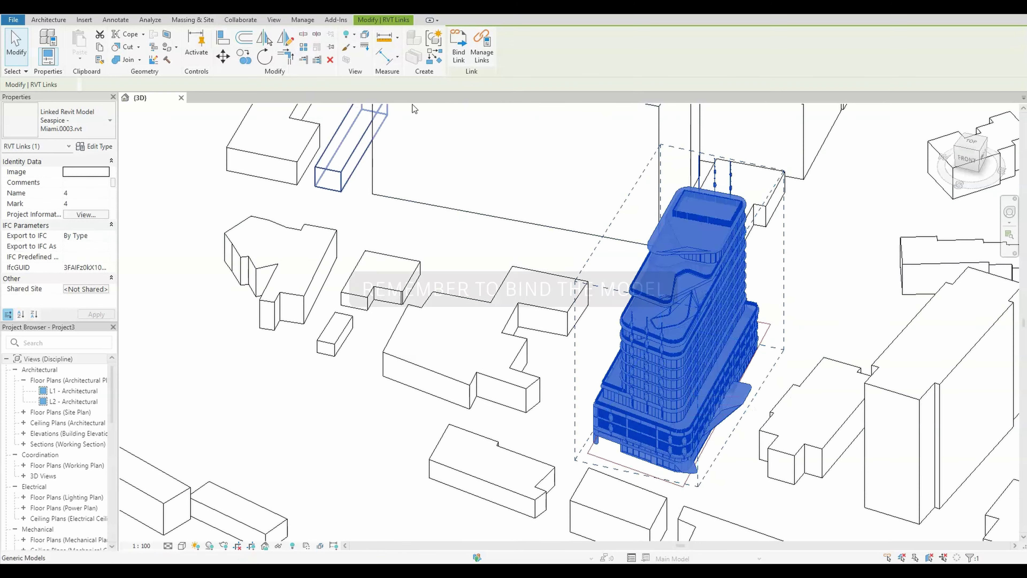
{"action": "left_click", "coordinate": [461, 42]}
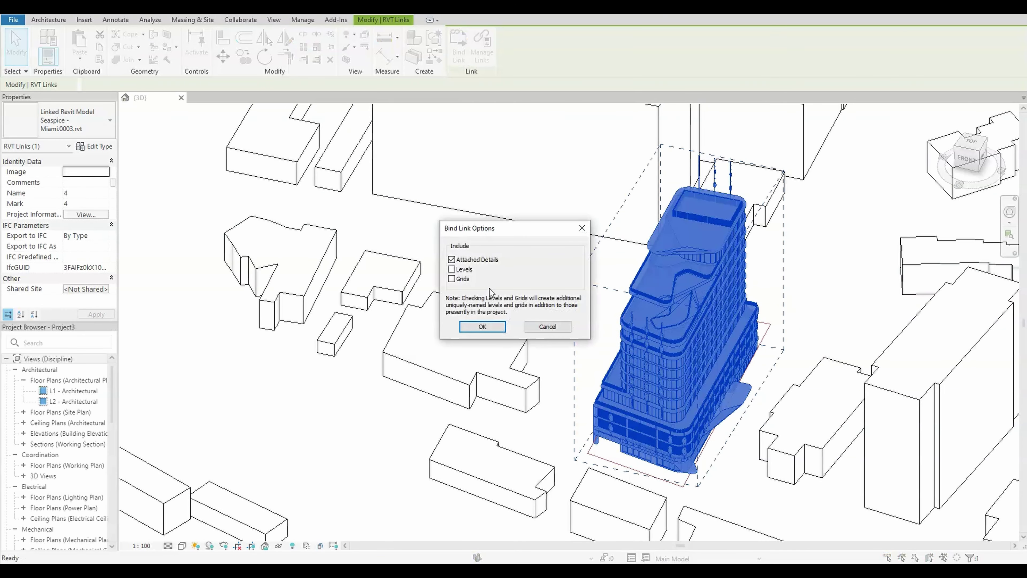
{"action": "left_click", "coordinate": [490, 323]}
{"action": "left_click", "coordinate": [449, 268]}
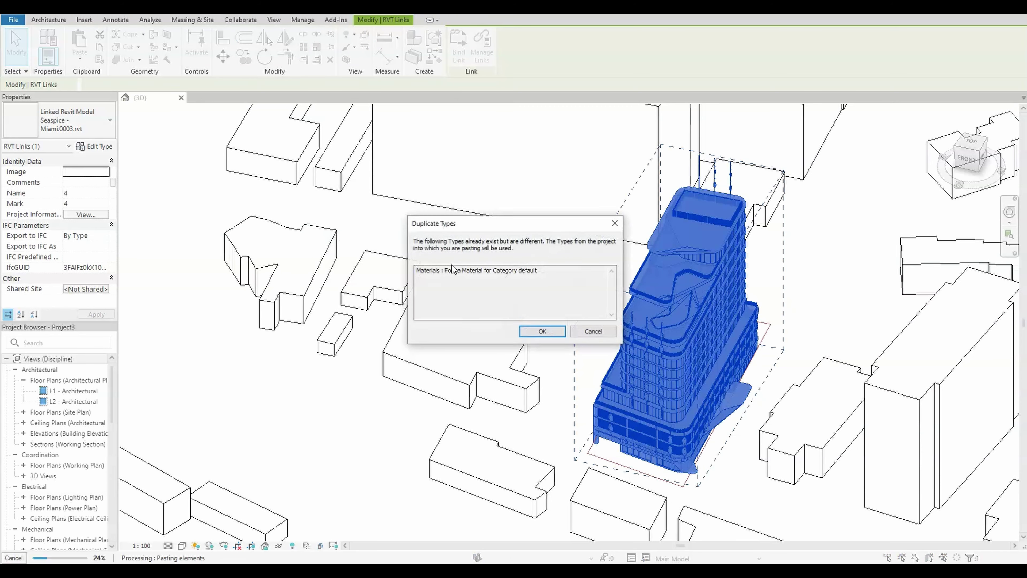
{"action": "left_click", "coordinate": [544, 331]}
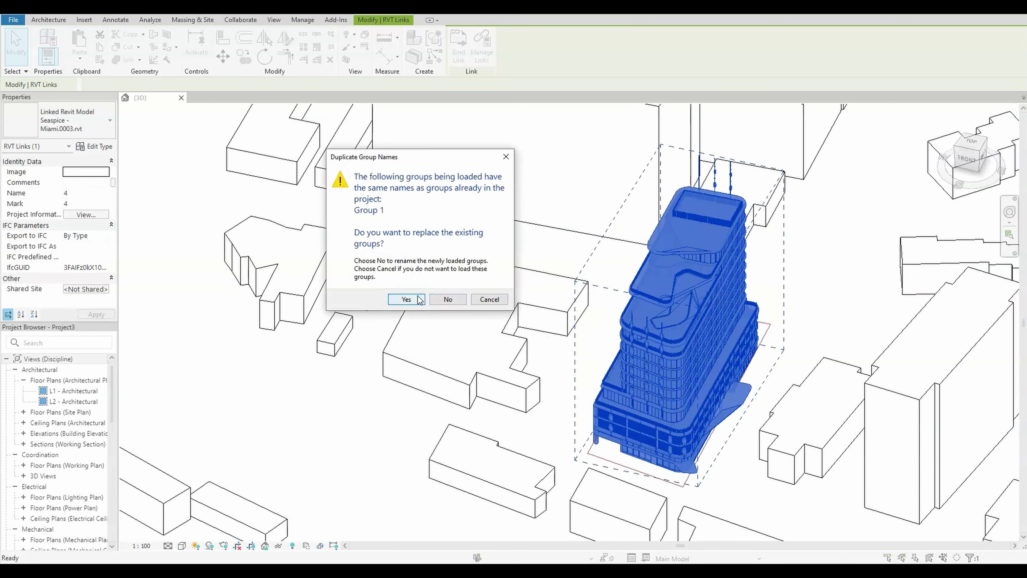
{"action": "left_click", "coordinate": [469, 301]}
{"action": "left_click", "coordinate": [943, 549]}
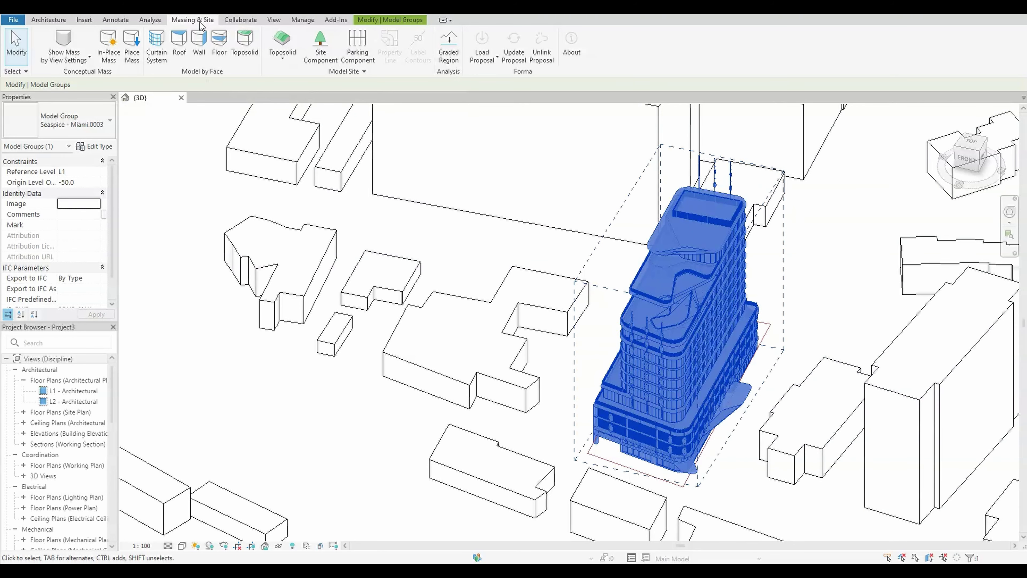
Step: Update the Forma proposal with geometry filtered to the {3D} view, accepting the version and transfer warnings
{"action": "left_click", "coordinate": [514, 45]}
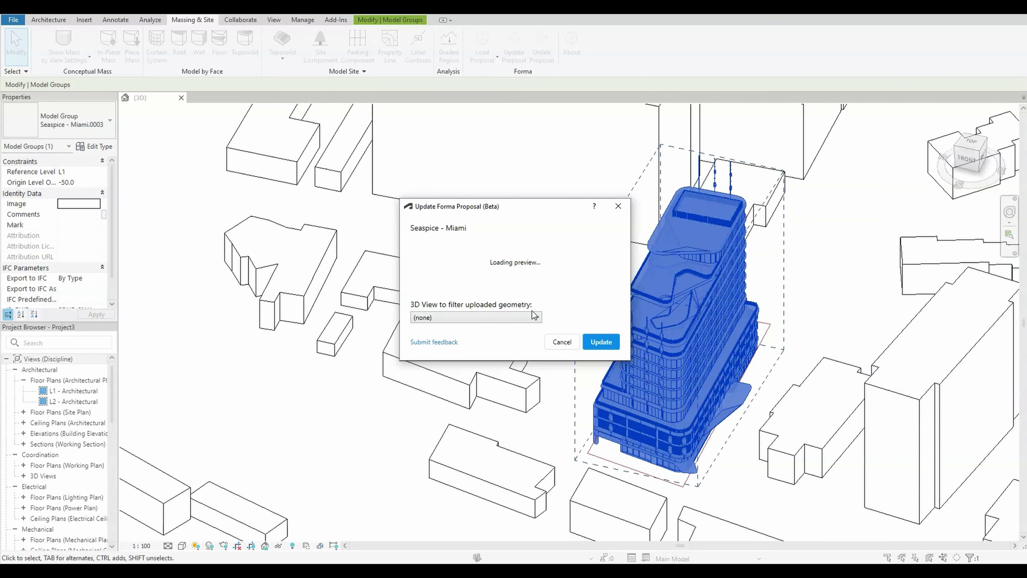
{"action": "left_click", "coordinate": [536, 317]}
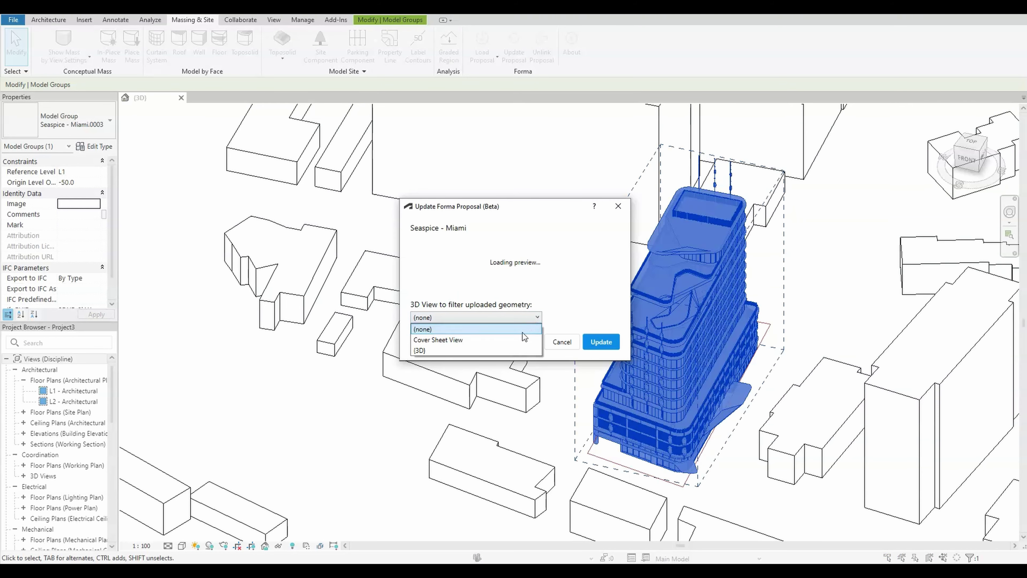
{"action": "left_click", "coordinate": [517, 351]}
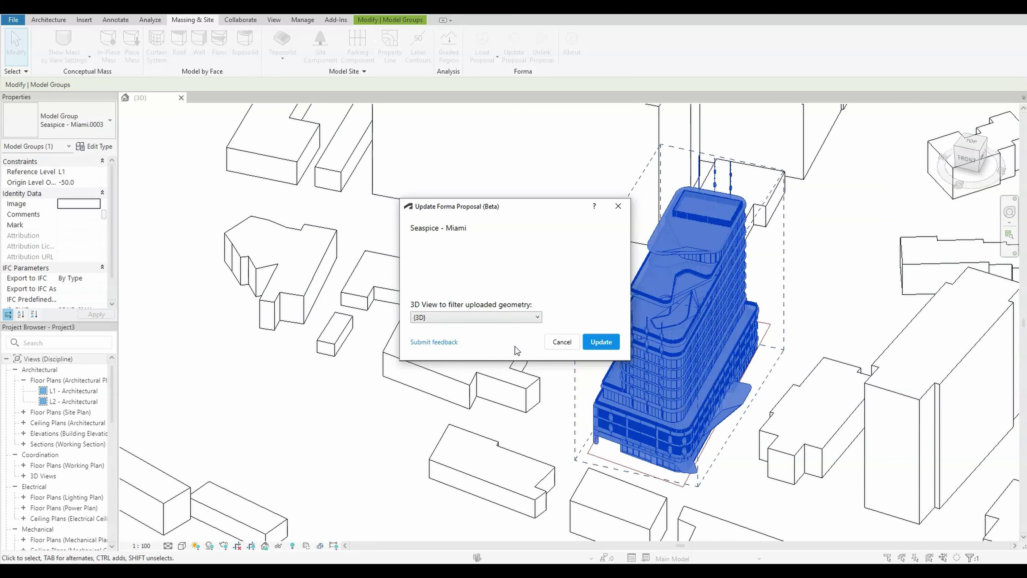
{"action": "left_click", "coordinate": [602, 342]}
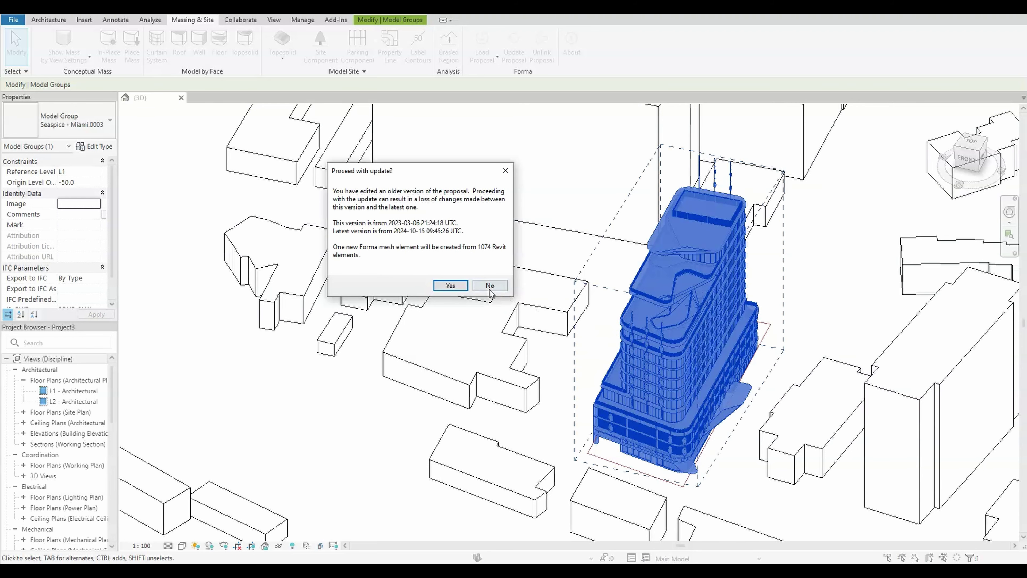
{"action": "left_click", "coordinate": [460, 286]}
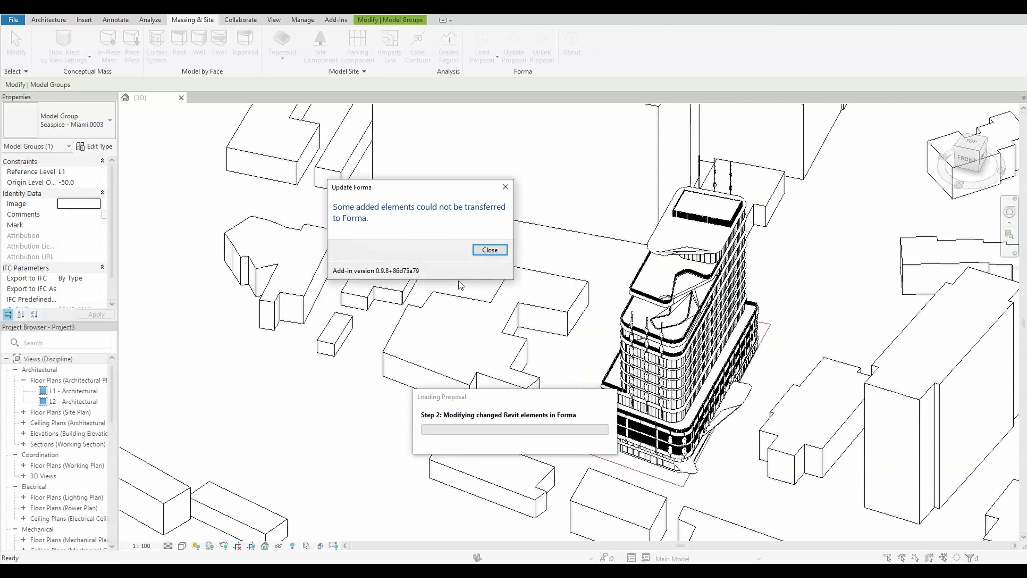
{"action": "left_click", "coordinate": [488, 251]}
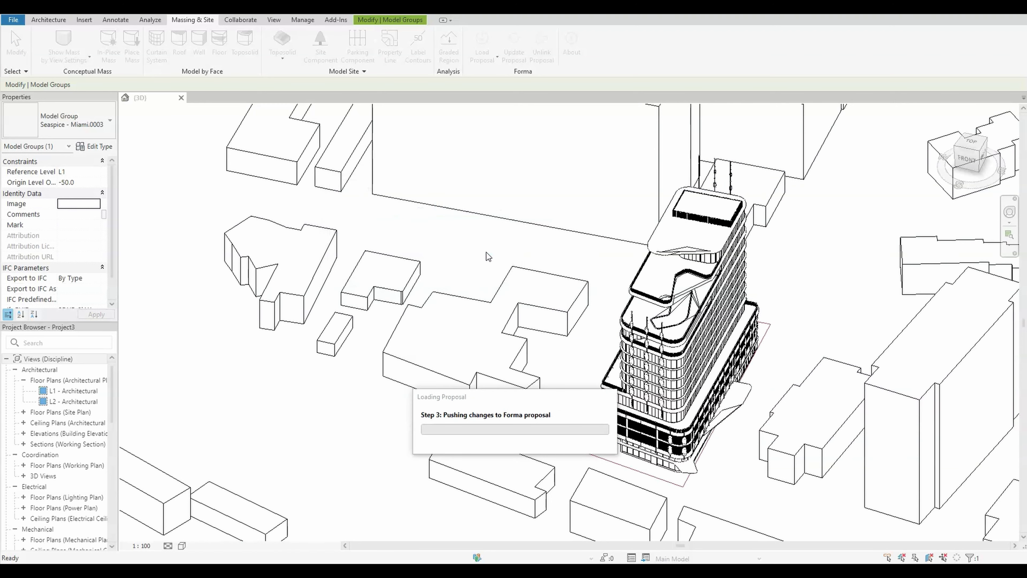
Step: Refresh the Forma proposal to show the Revit tower, then run the December 21 sun hours analysis
{"action": "left_click", "coordinate": [486, 252]}
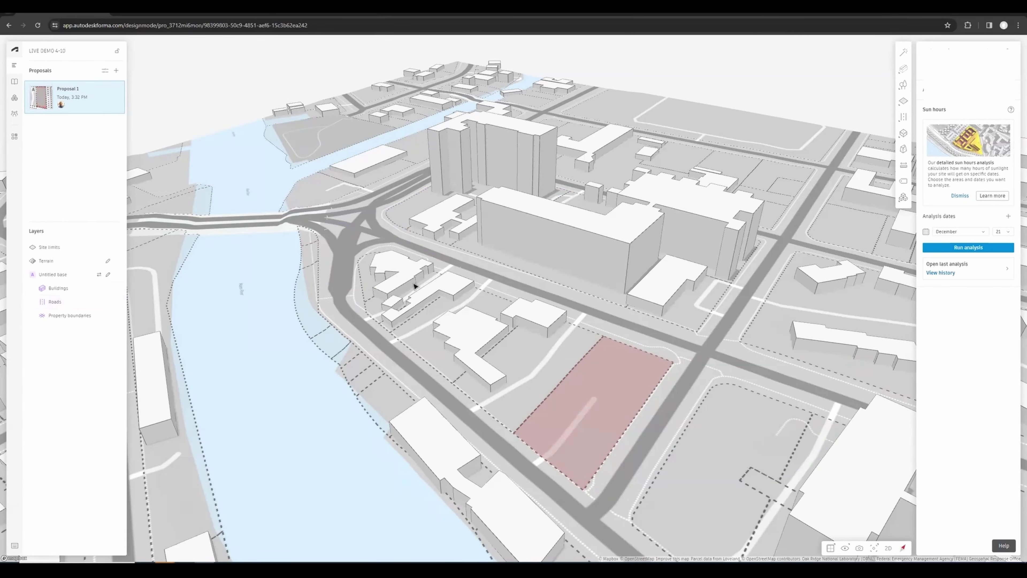
{"action": "left_click", "coordinate": [38, 25]}
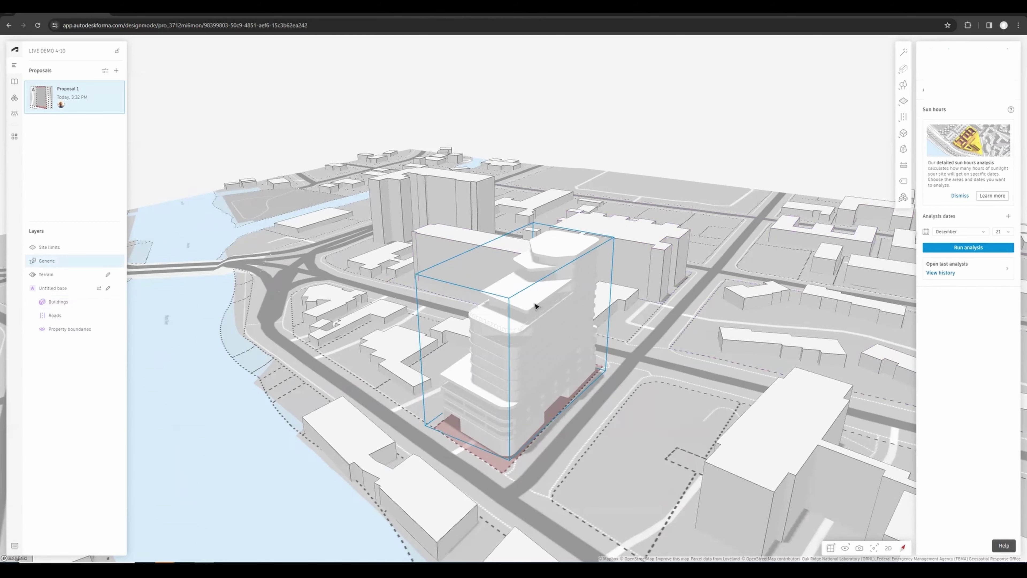
{"action": "scroll", "coordinate": [532, 315], "scroll_direction": "up", "scroll_amount": 5}
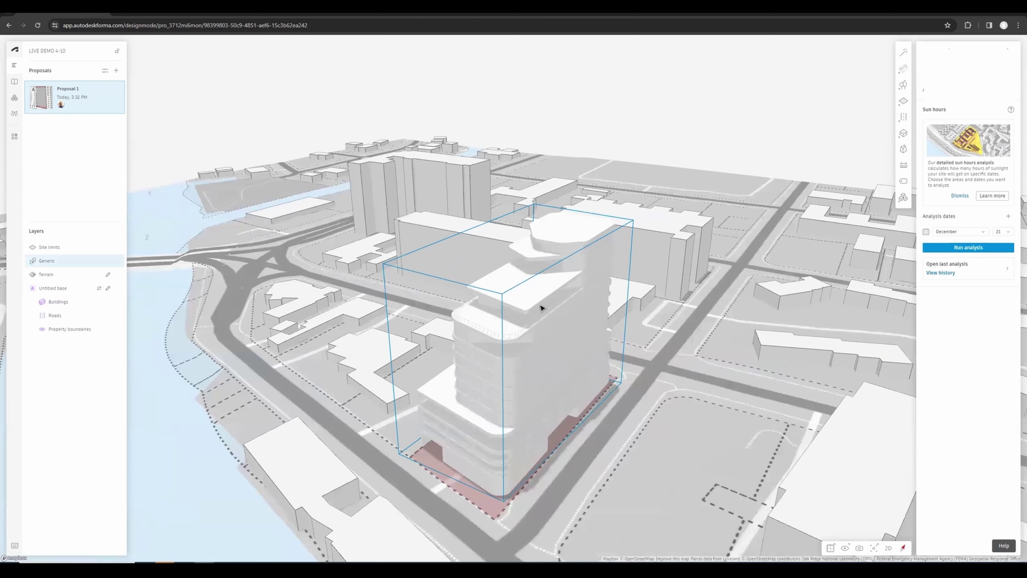
{"action": "scroll", "coordinate": [519, 320], "scroll_direction": "up", "scroll_amount": 4}
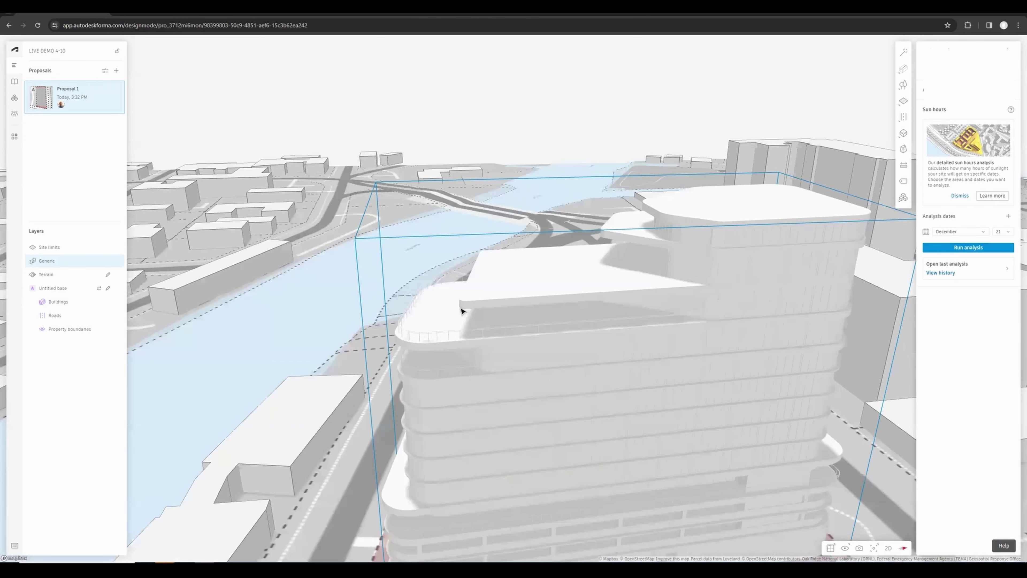
{"action": "scroll", "coordinate": [461, 311], "scroll_direction": "down", "scroll_amount": 3}
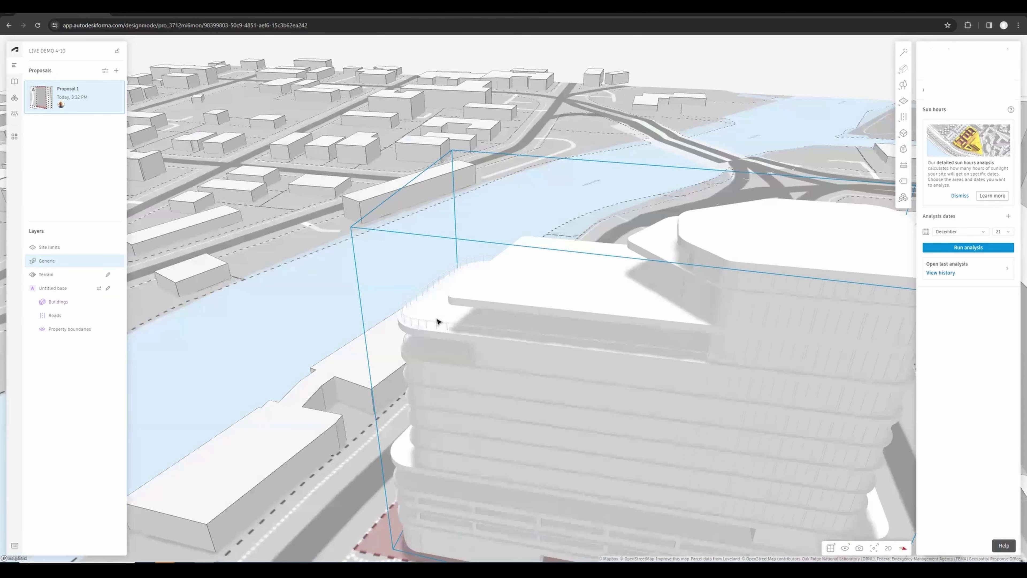
{"action": "right_click_drag", "start_coordinate": [438, 321], "coordinate": [548, 355]}
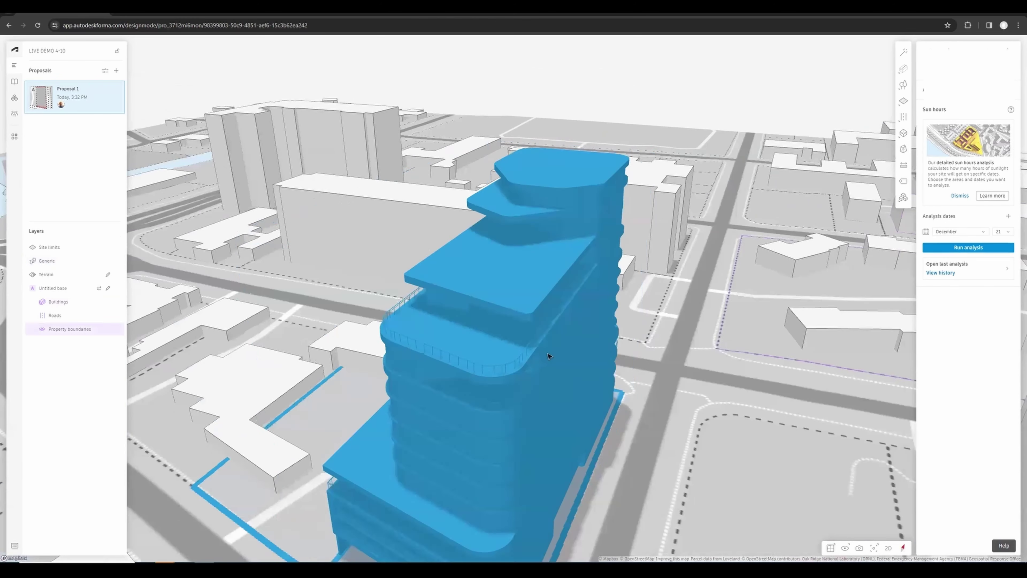
{"action": "left_click", "coordinate": [968, 247]}
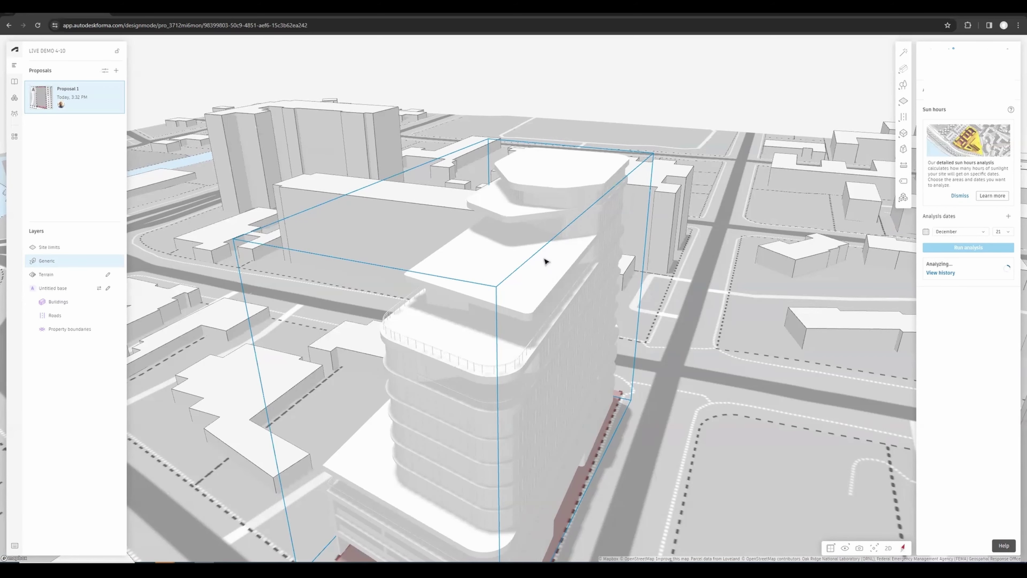
Step: Open the completed sun hours results and orbit around the tower's facades and roof terraces
{"action": "left_click", "coordinate": [966, 247]}
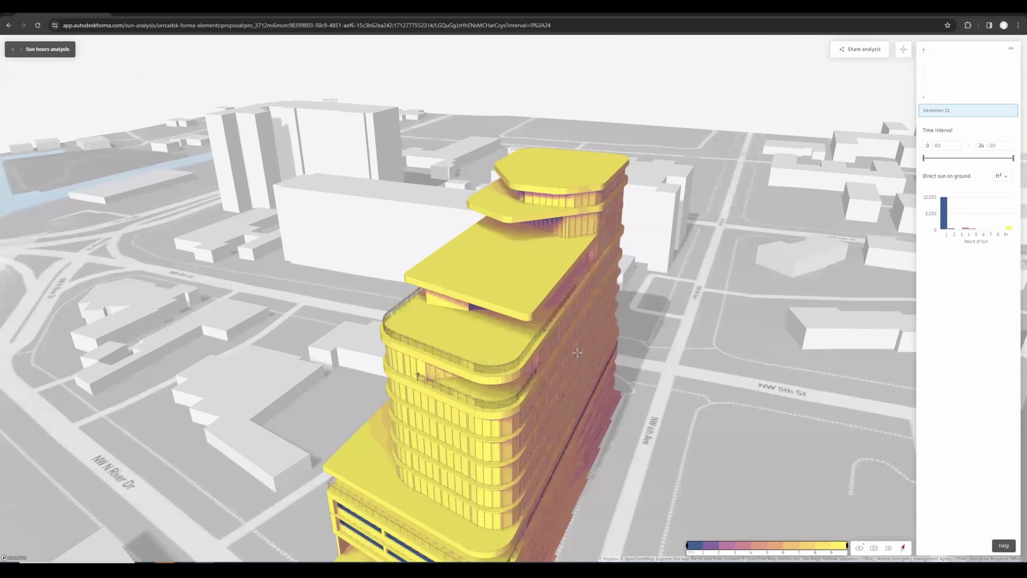
{"action": "left_click_drag", "start_coordinate": [555, 343], "coordinate": [526, 360]}
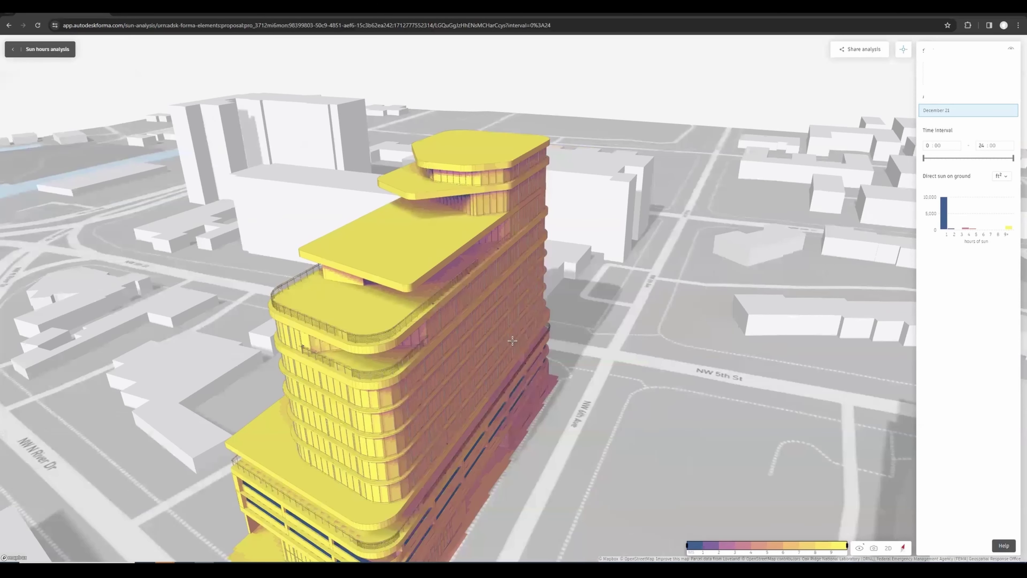
{"action": "right_click_drag", "start_coordinate": [512, 341], "coordinate": [516, 350]}
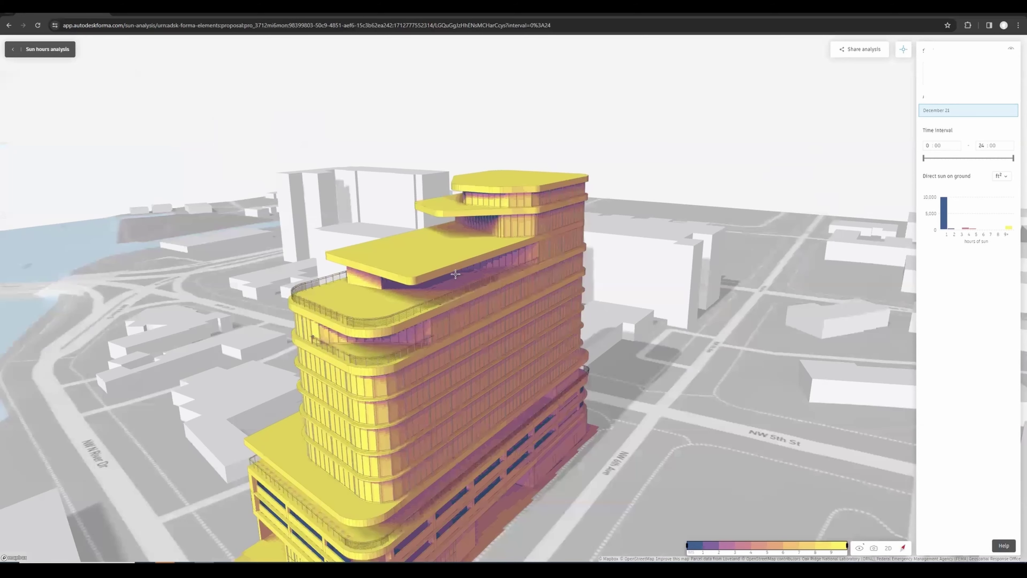
{"action": "scroll", "coordinate": [453, 279], "scroll_direction": "up", "scroll_amount": 2}
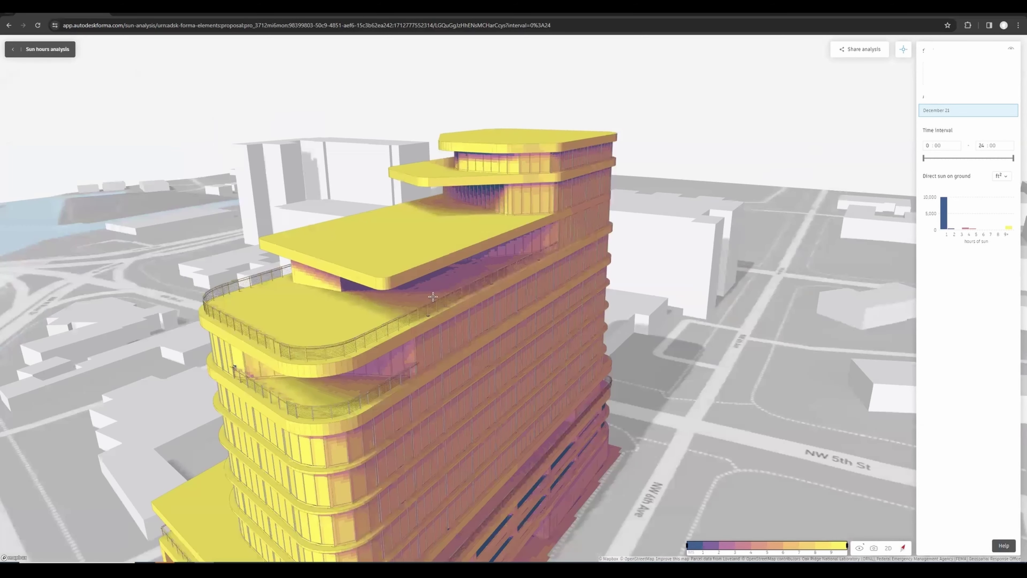
{"action": "right_click_drag", "start_coordinate": [432, 296], "coordinate": [479, 282]}
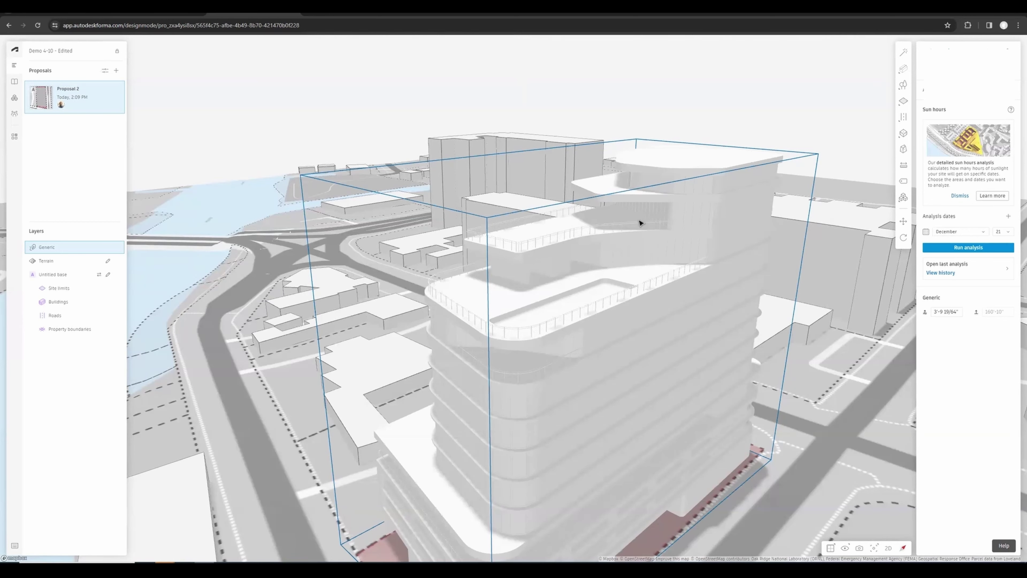
Step: Tilt Proposal 2's 3D view to a more top-down angle over the hotel tower
{"action": "right_click_drag", "start_coordinate": [628, 289], "coordinate": [633, 322]}
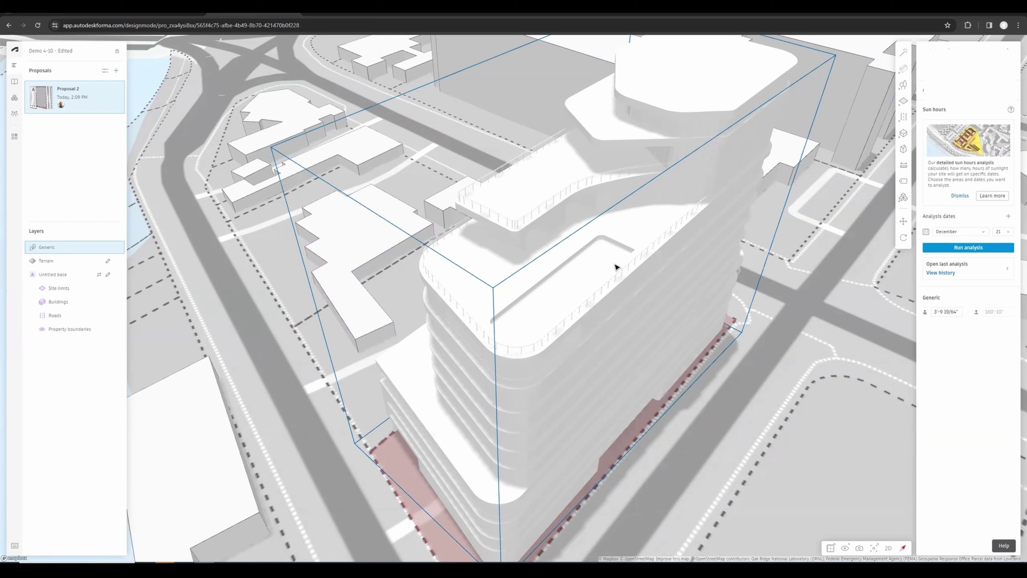
Step: Run the December 21 sun hours analysis and inspect three terrace points (7.4, 6.0, 6.4 hours)
{"action": "left_click", "coordinate": [972, 247]}
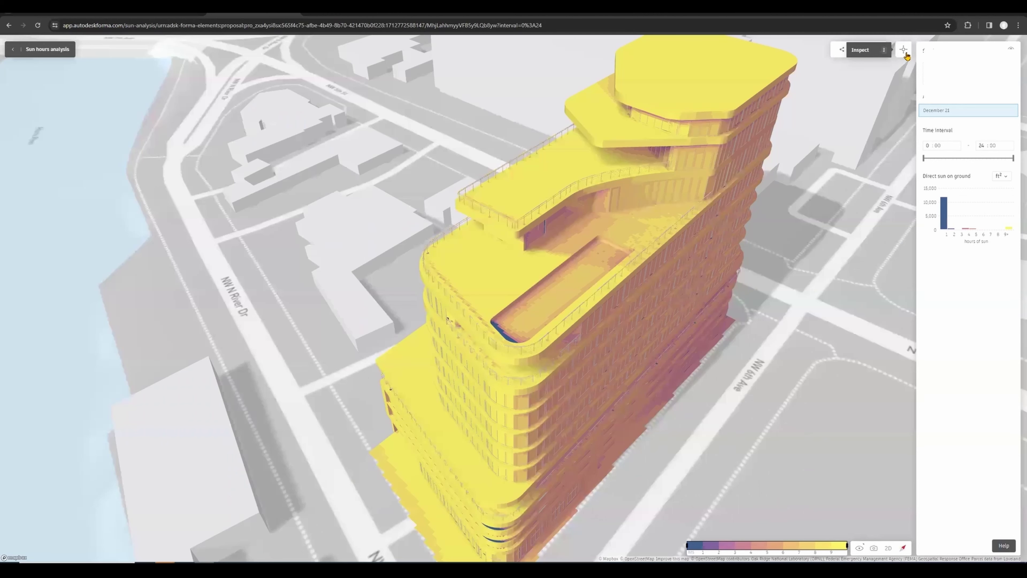
{"action": "left_click", "coordinate": [904, 51]}
{"action": "left_click", "coordinate": [628, 222]}
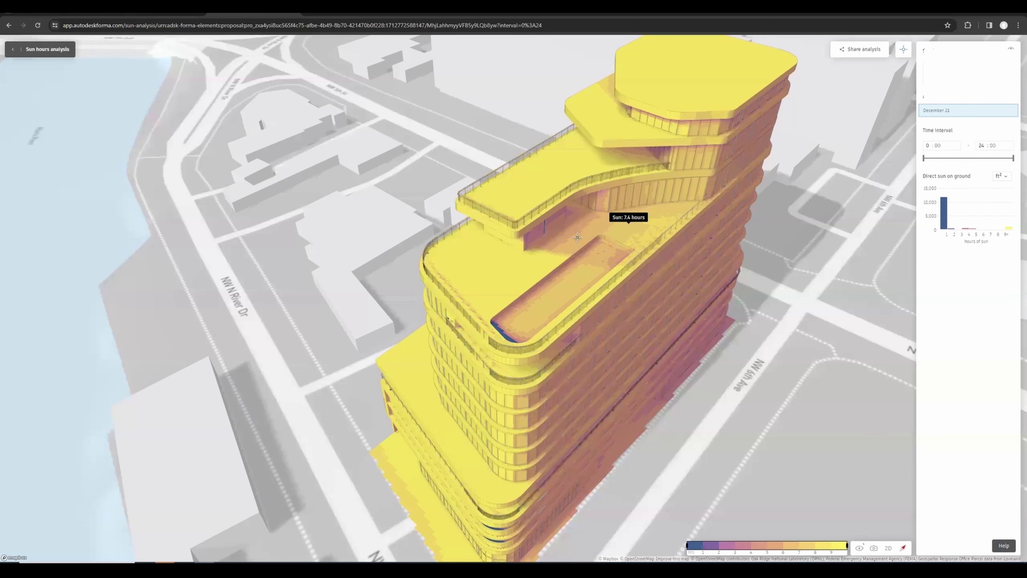
{"action": "left_click", "coordinate": [577, 236]}
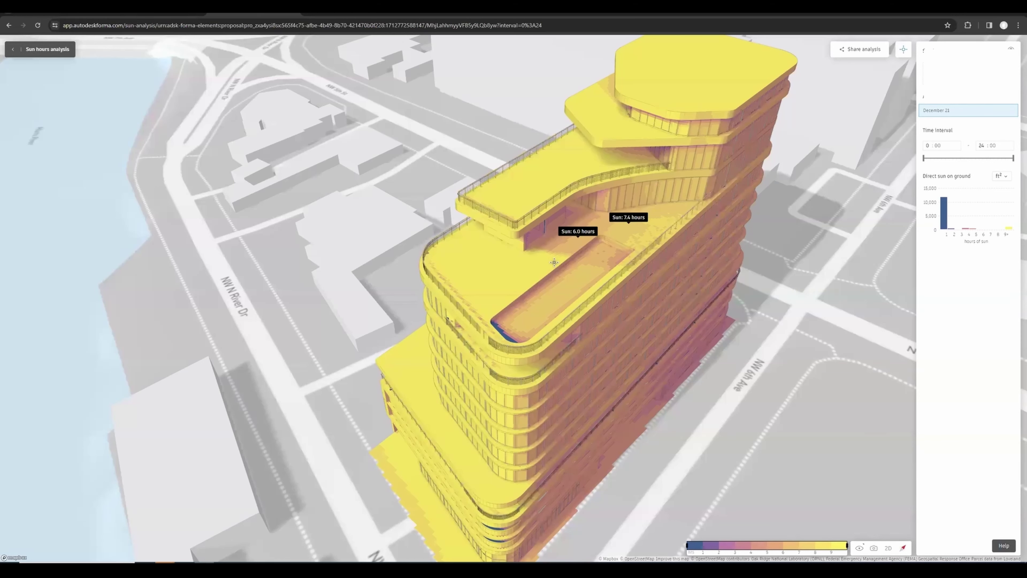
{"action": "left_click", "coordinate": [570, 246]}
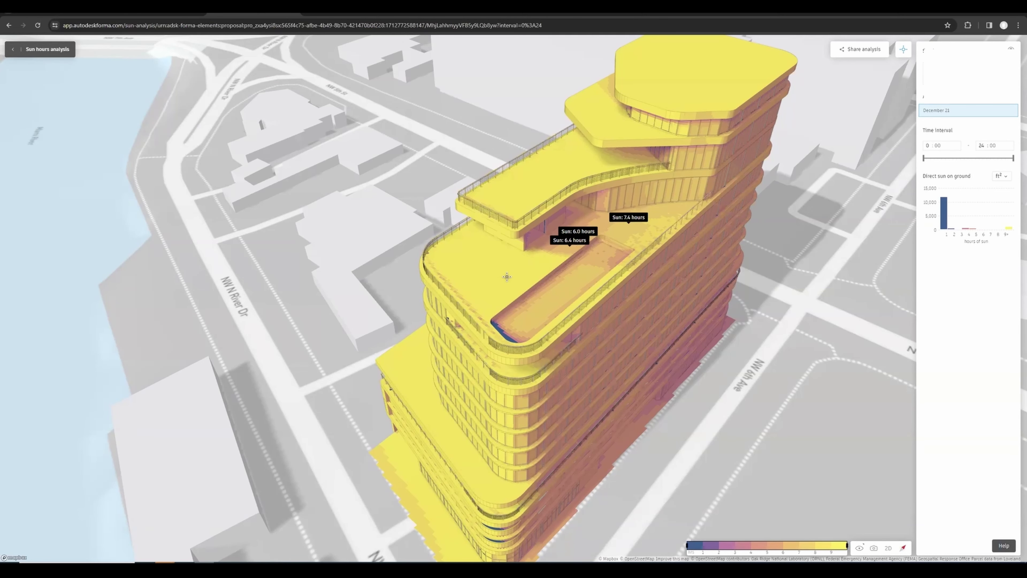